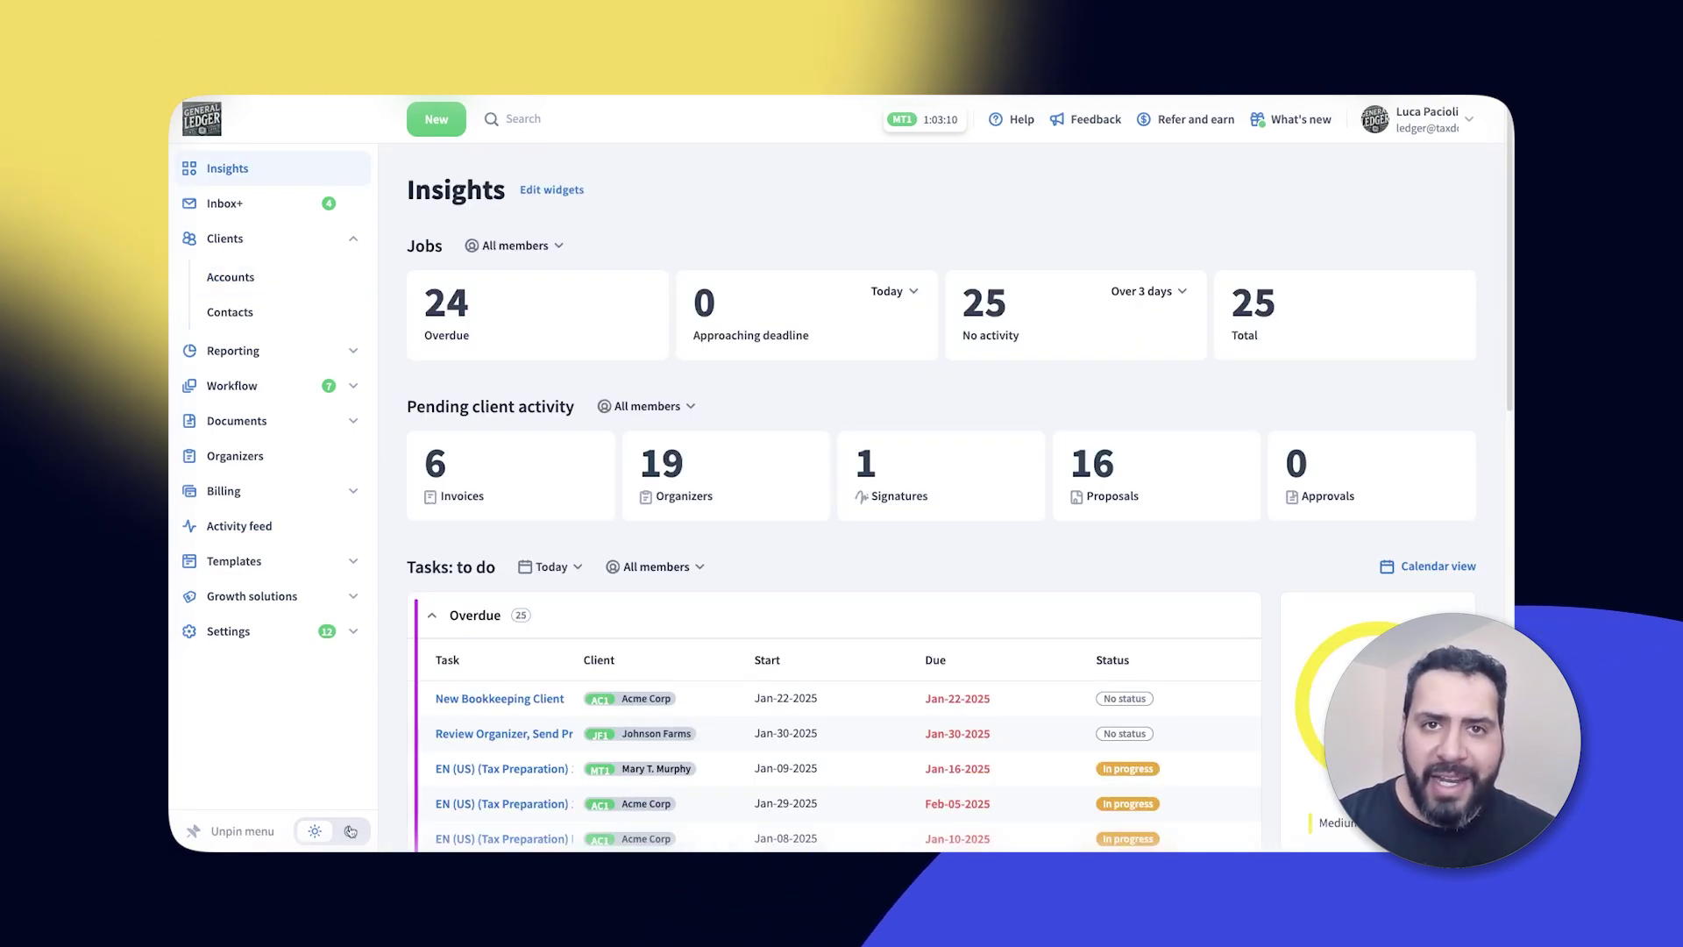
- Turn on the dark sidebar theme using the moon toggle at the bottom
left_click(350, 829)
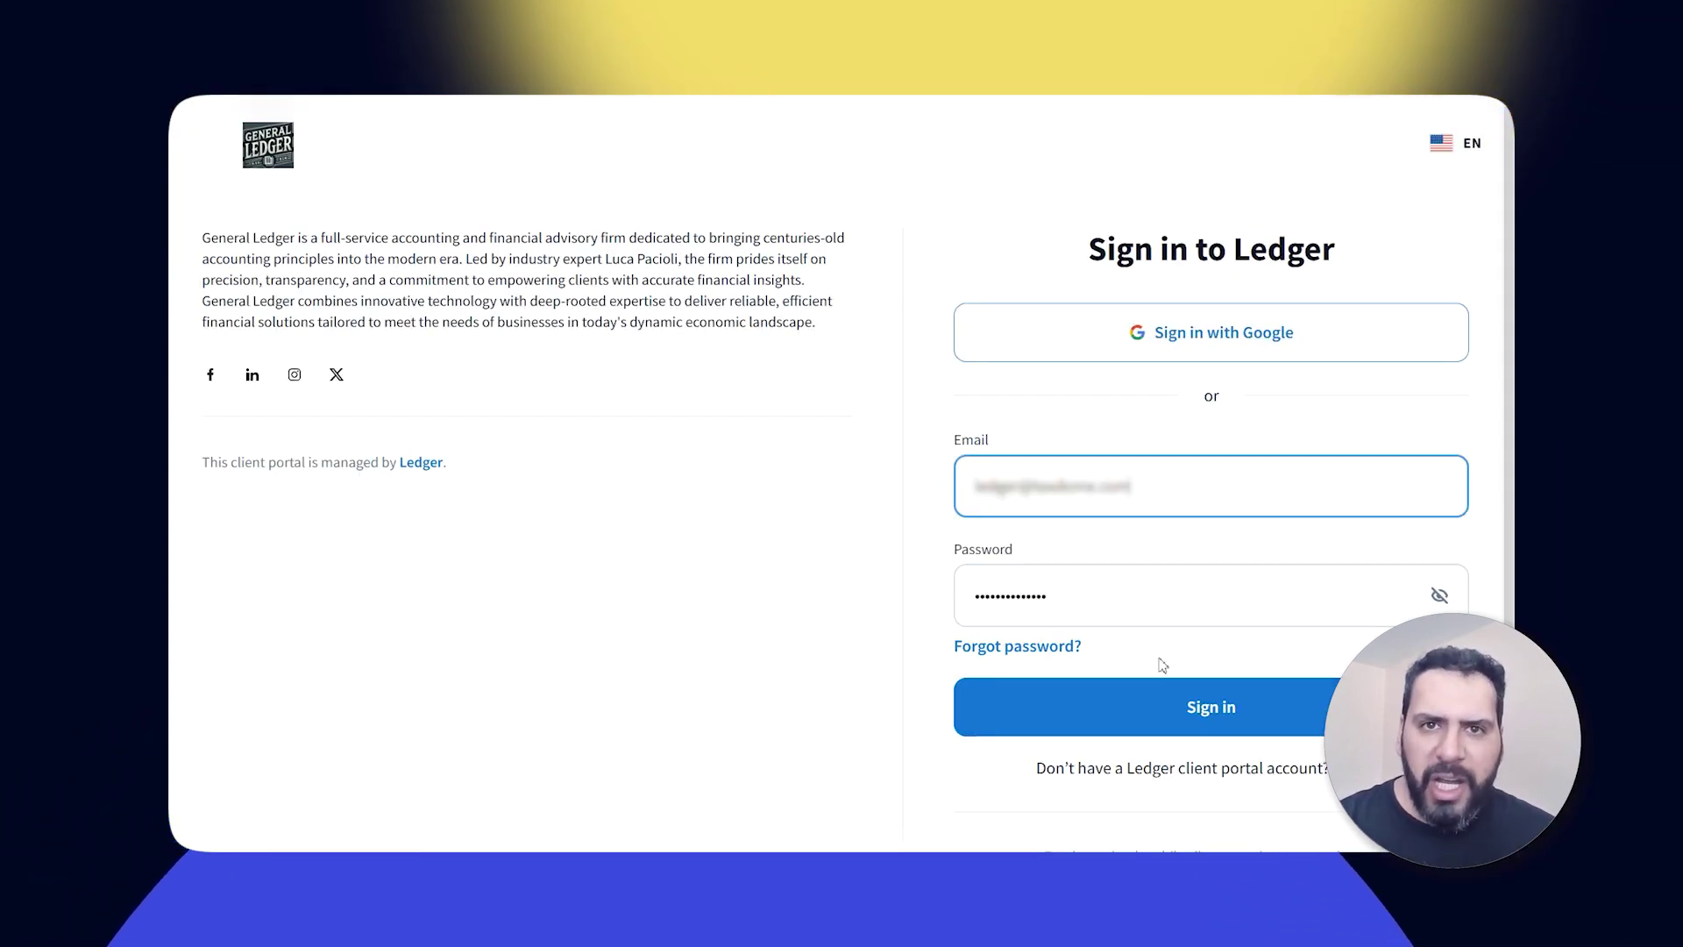
- Sign in to the Ledger client portal with the filled-in email and password
left_click(1164, 706)
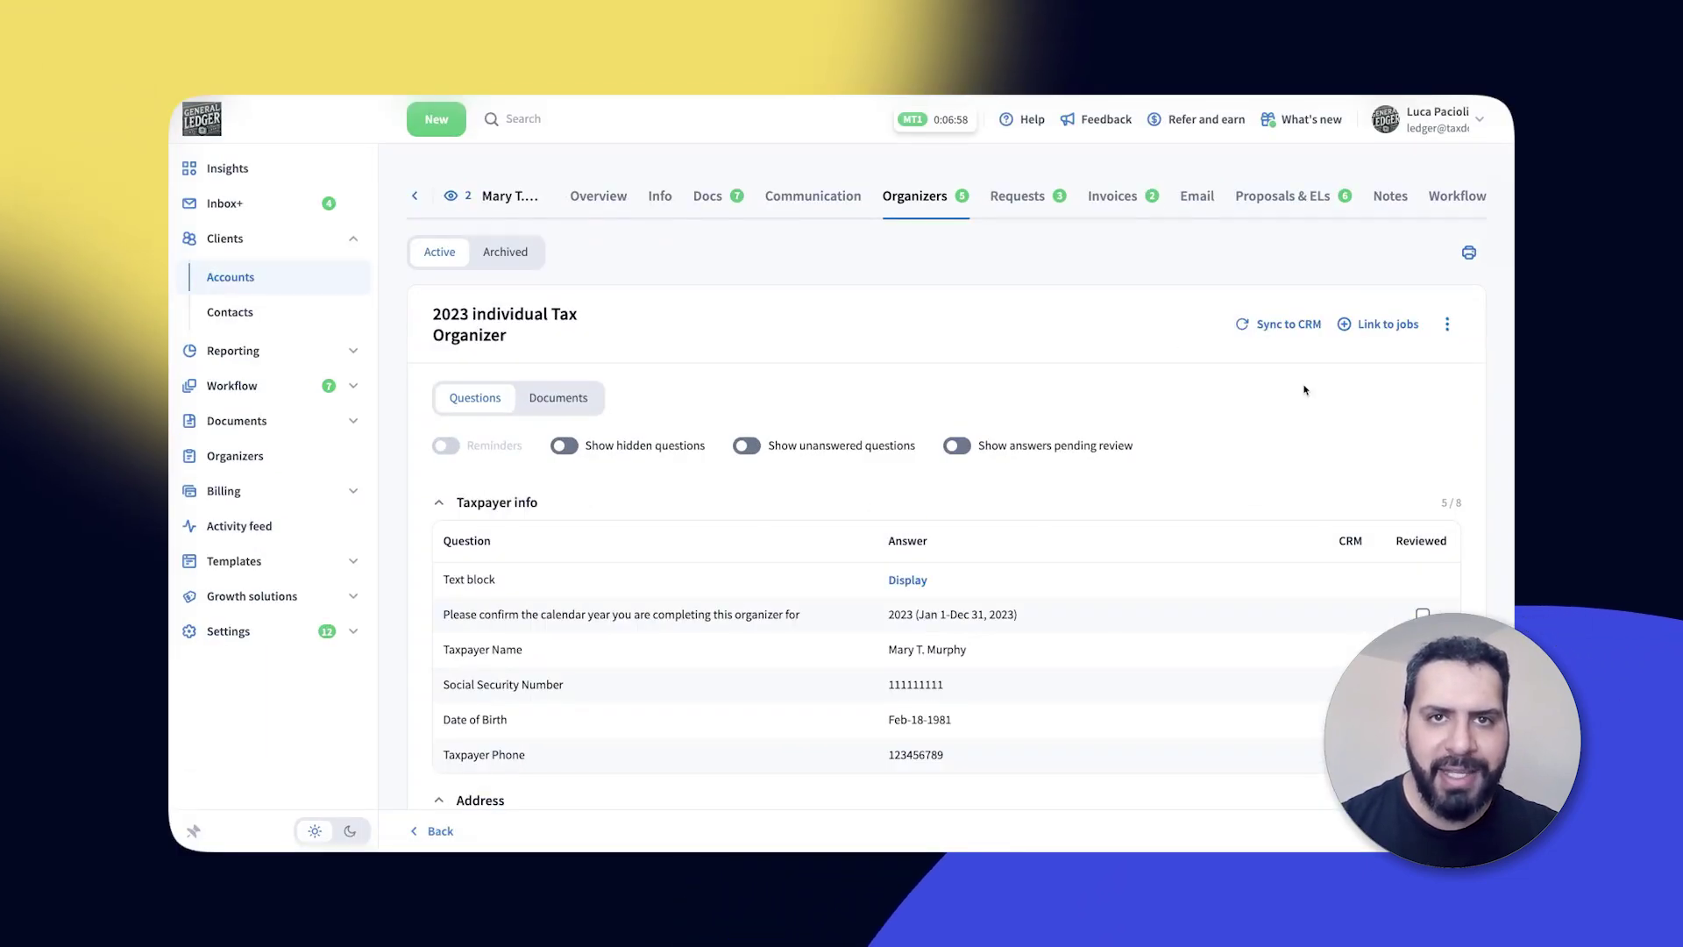
- Sync the organizer's SSN answer to the CRM Social Security Number field
left_click(1278, 339)
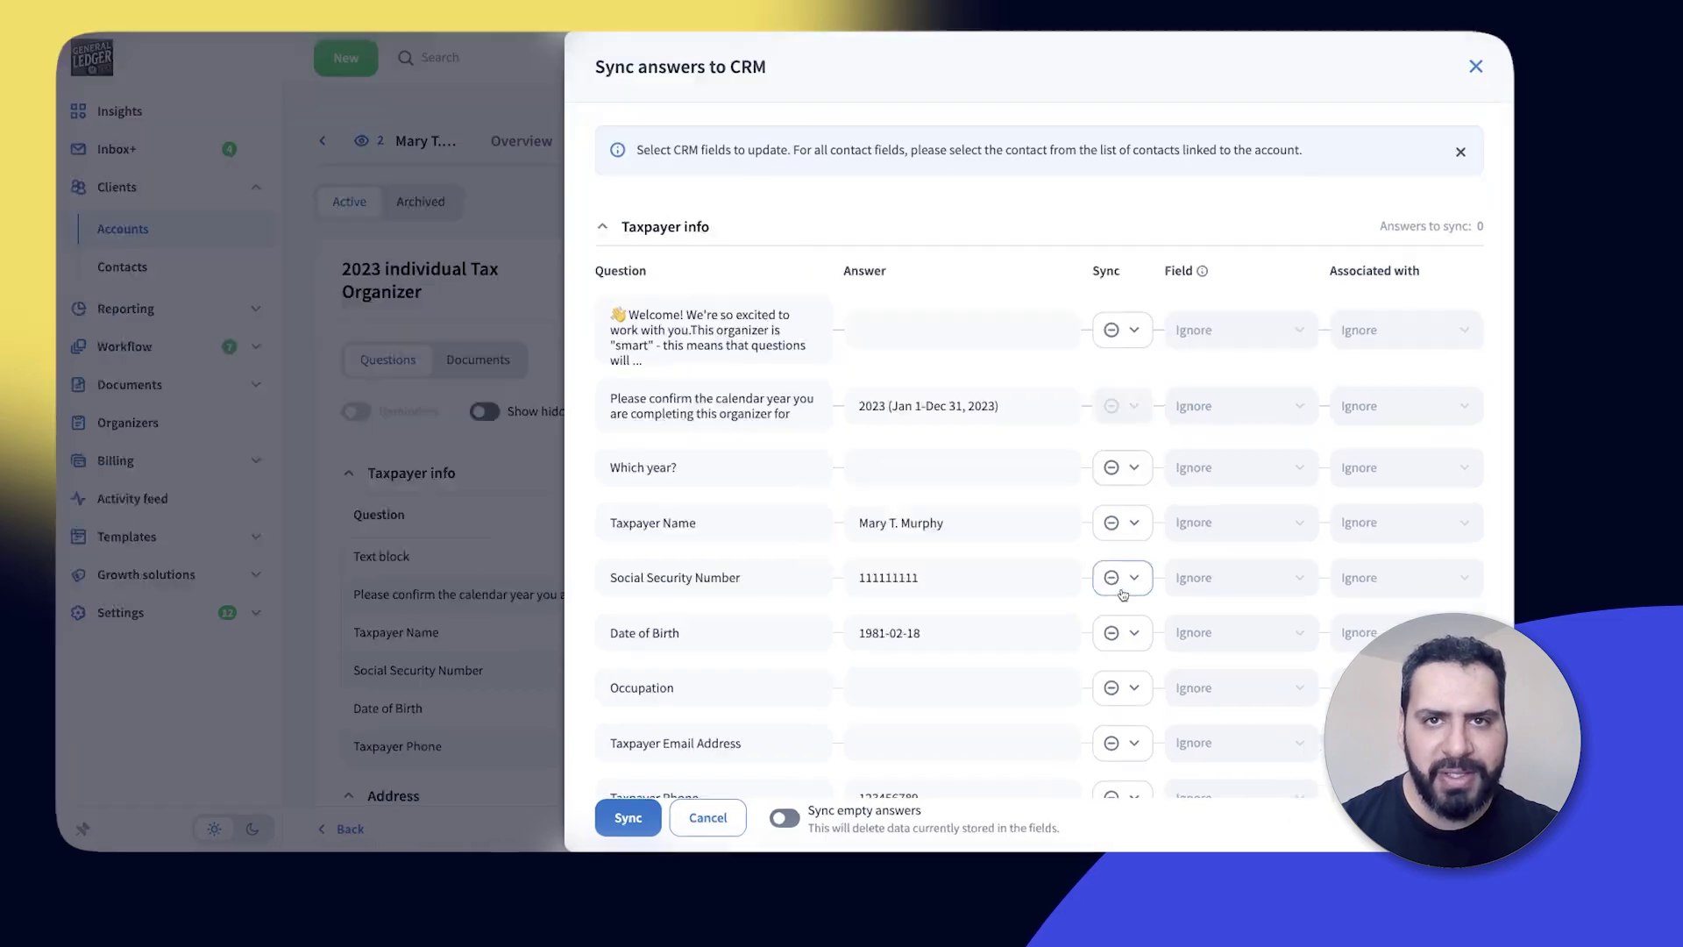
left_click(1121, 587)
left_click(879, 532)
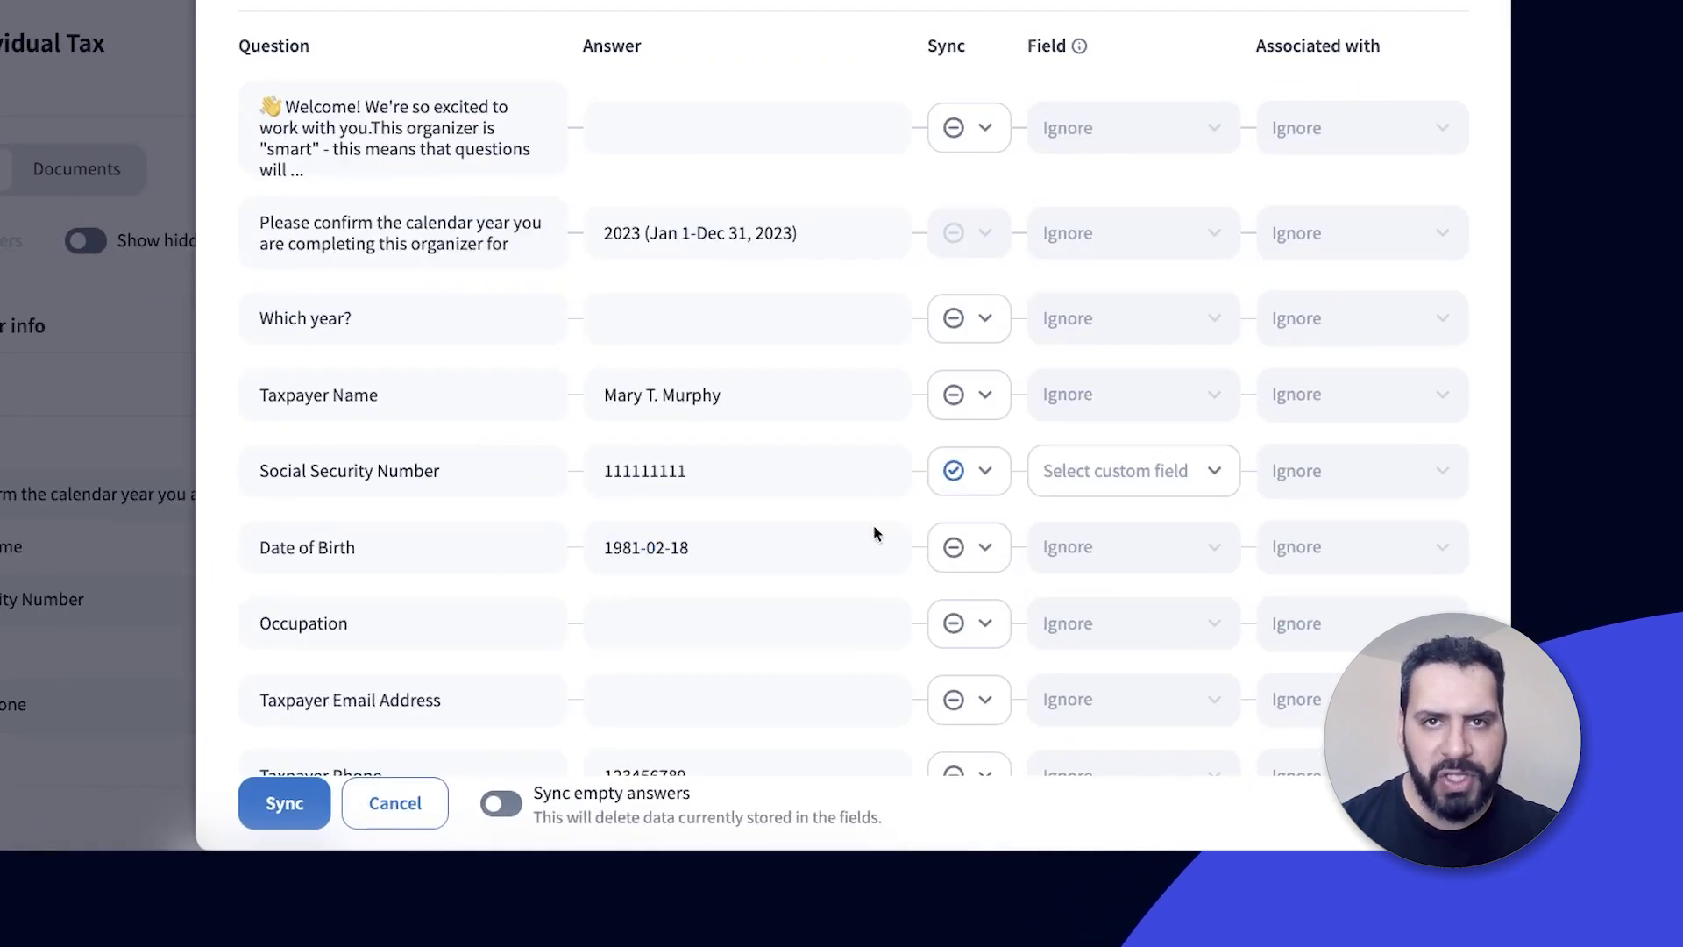
left_click(1108, 490)
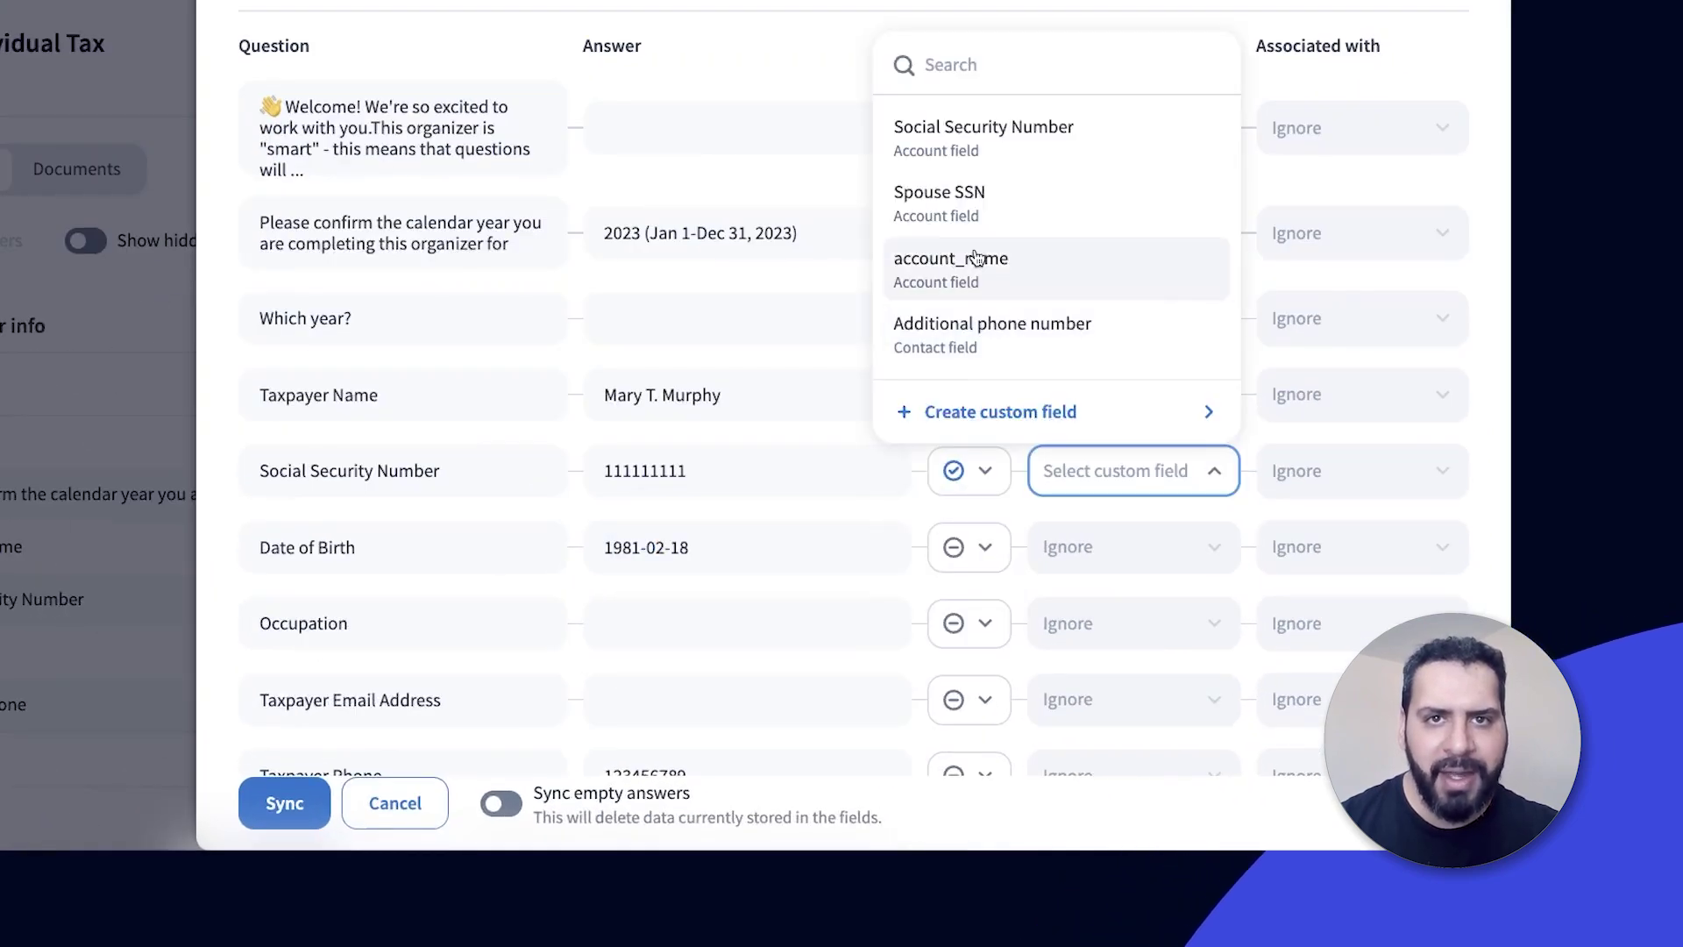
left_click(961, 158)
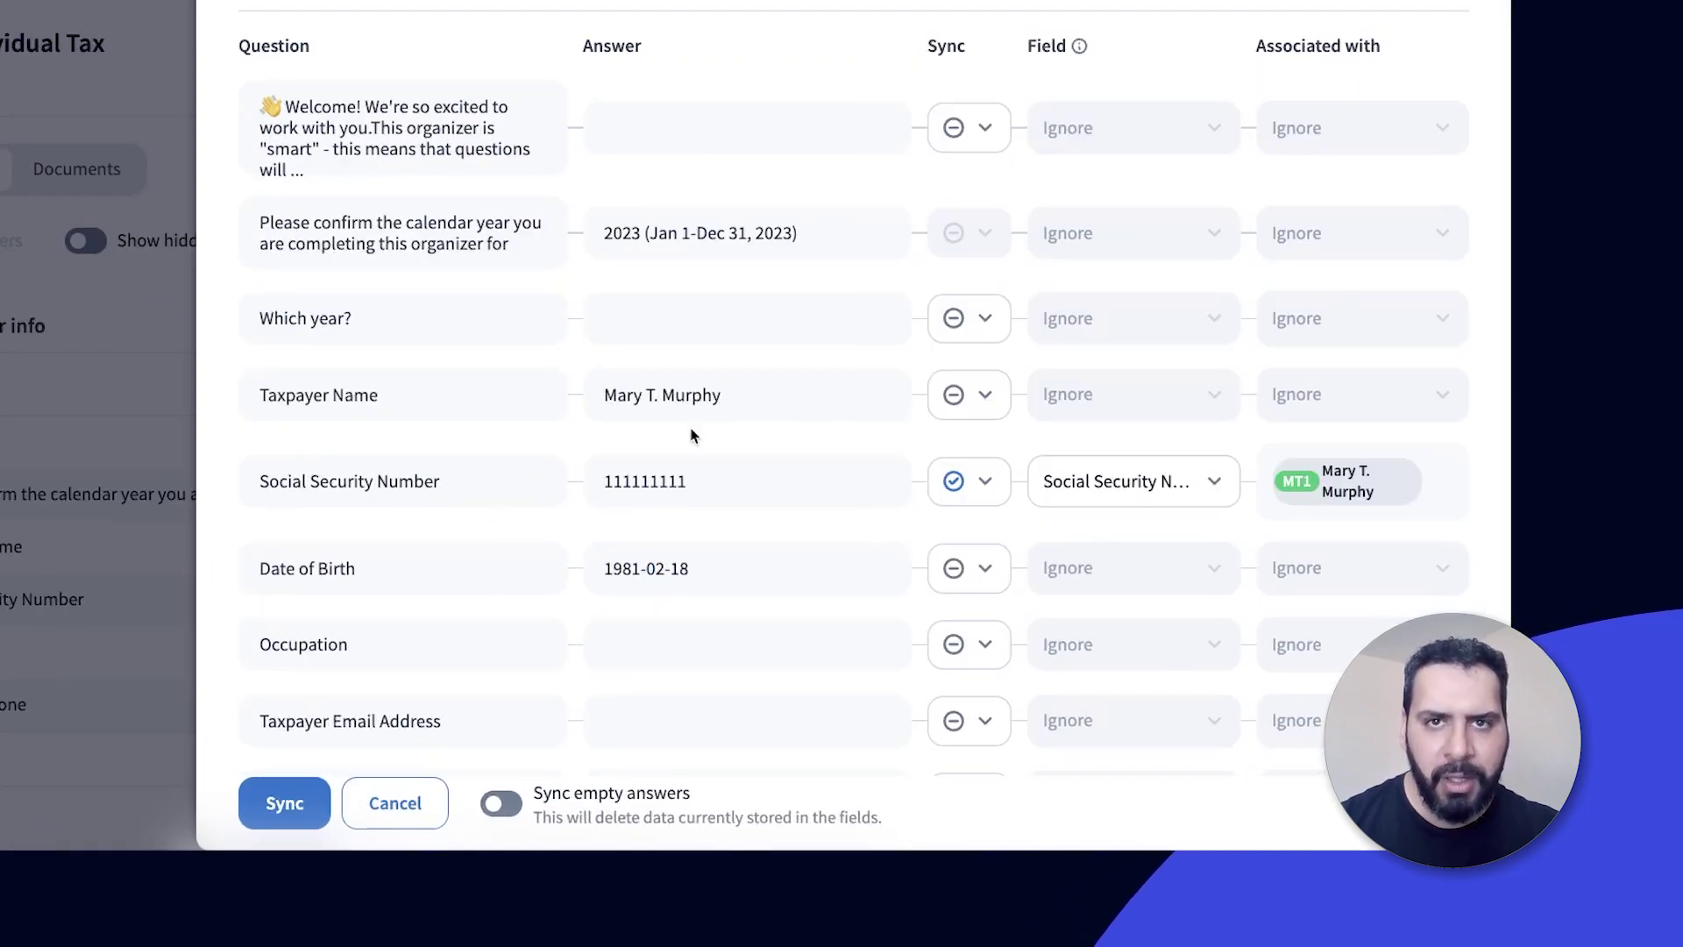
scroll(643, 449, "down", 3)
scroll(944, 473, "down", 3)
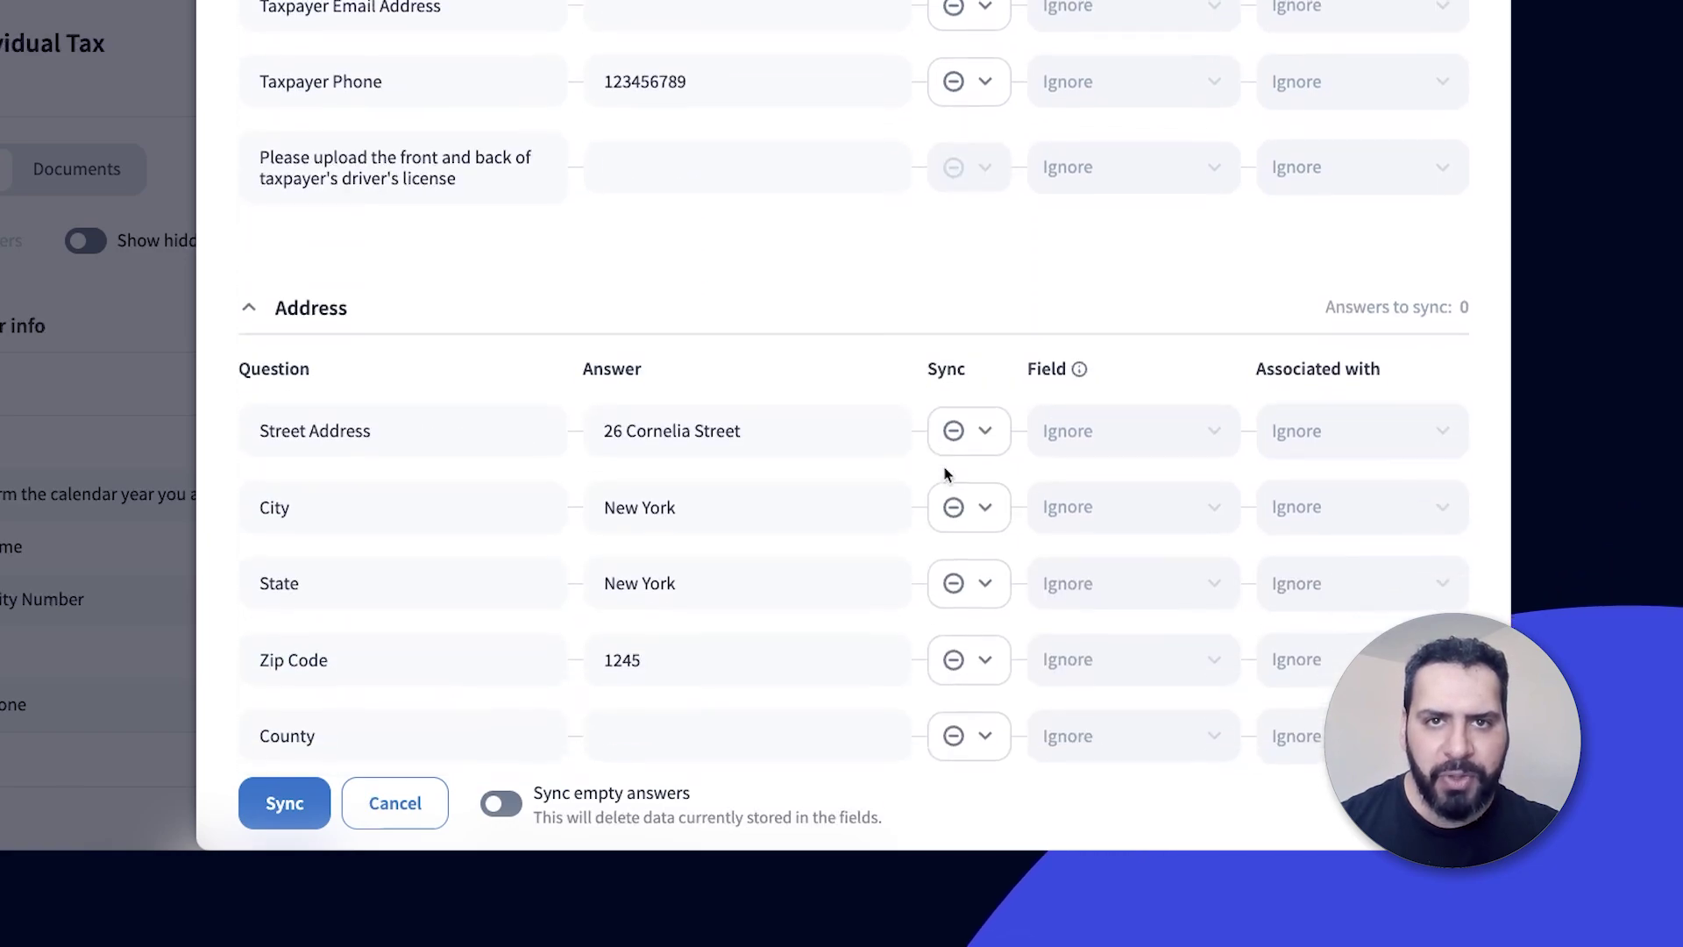
scroll(970, 445, "down", 2)
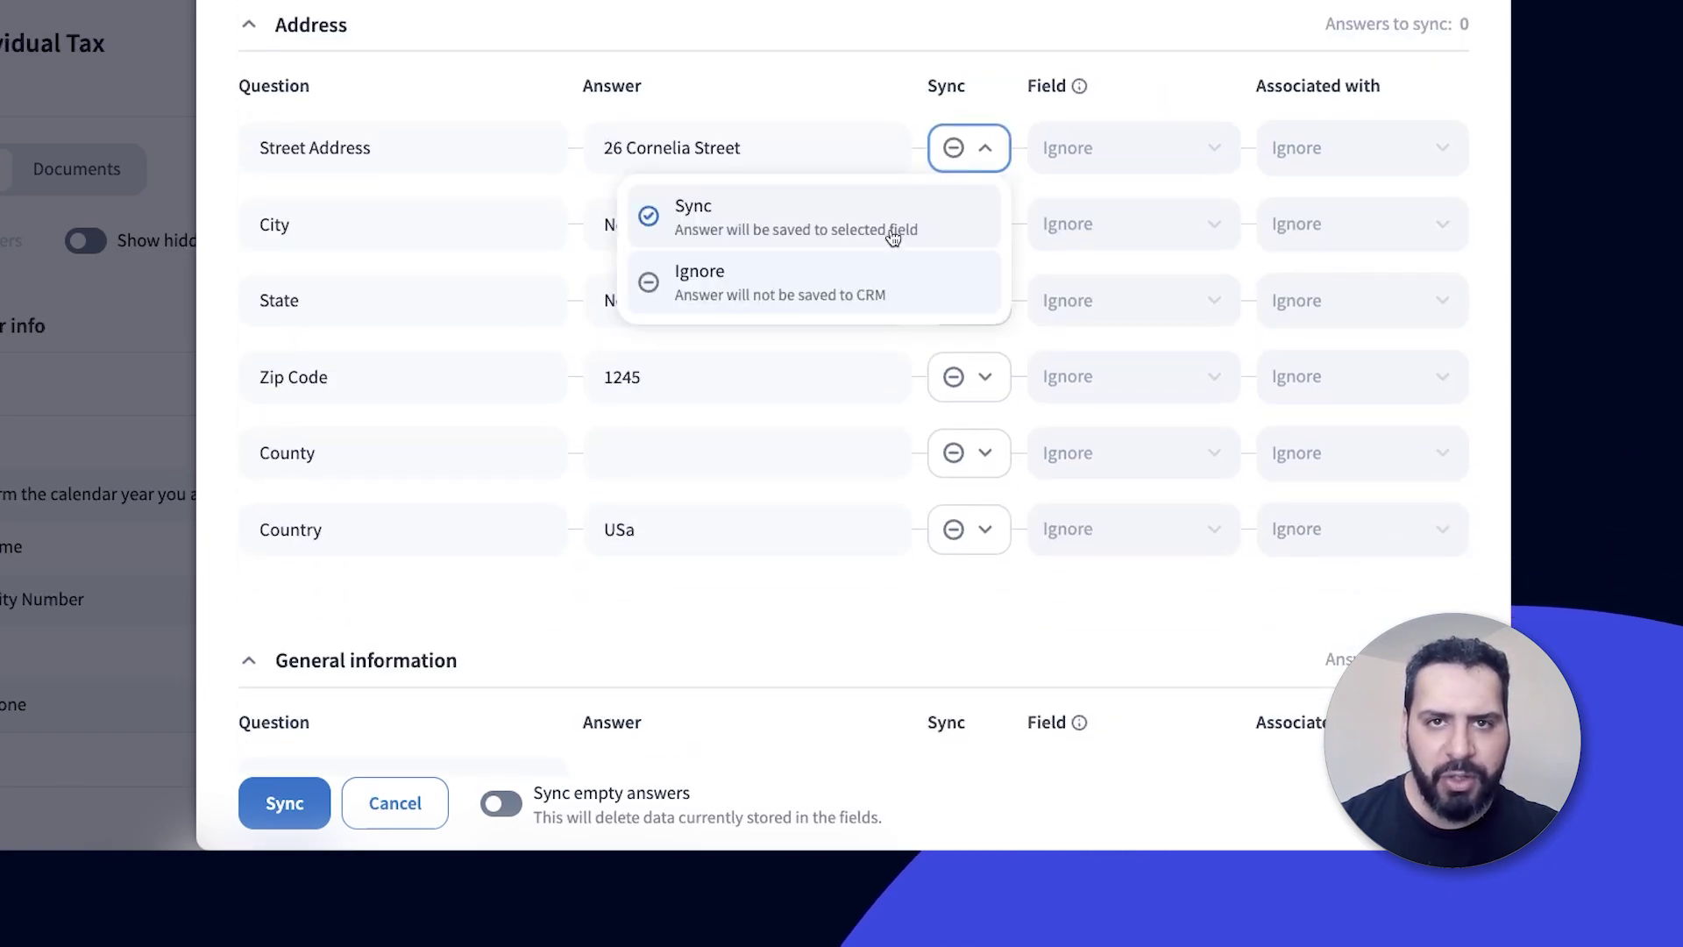
- Sync the Street Address answer to the CRM Address field
left_click(892, 235)
left_click(1079, 149)
scroll(1039, 323, "down", 1)
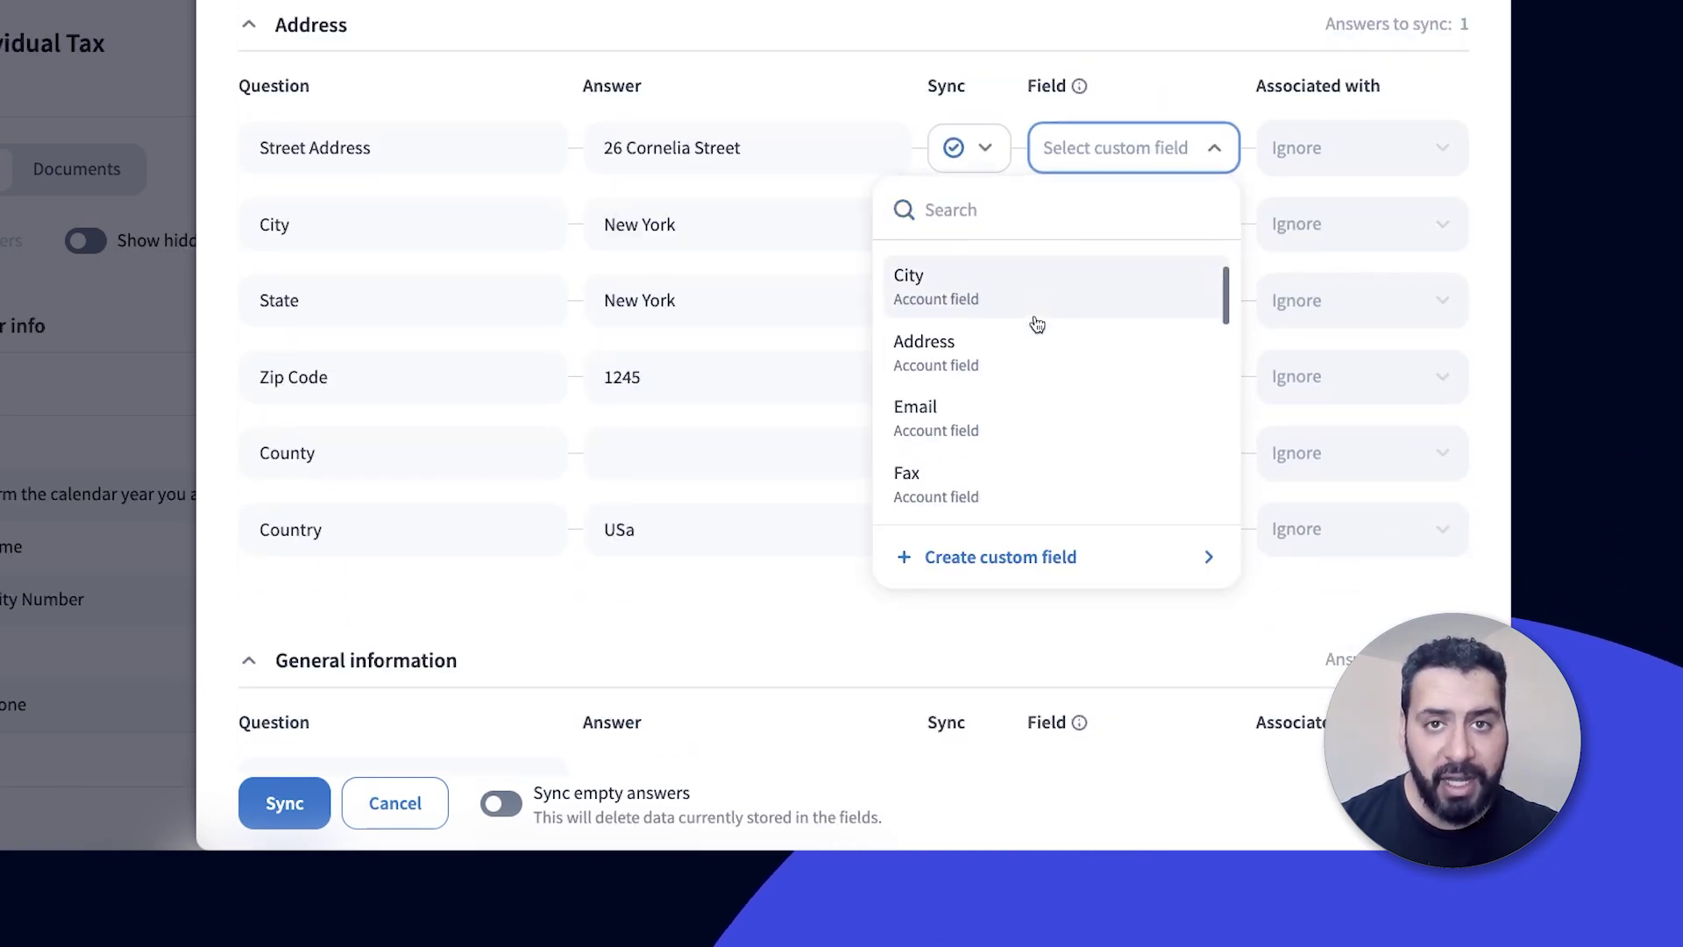
left_click(1038, 339)
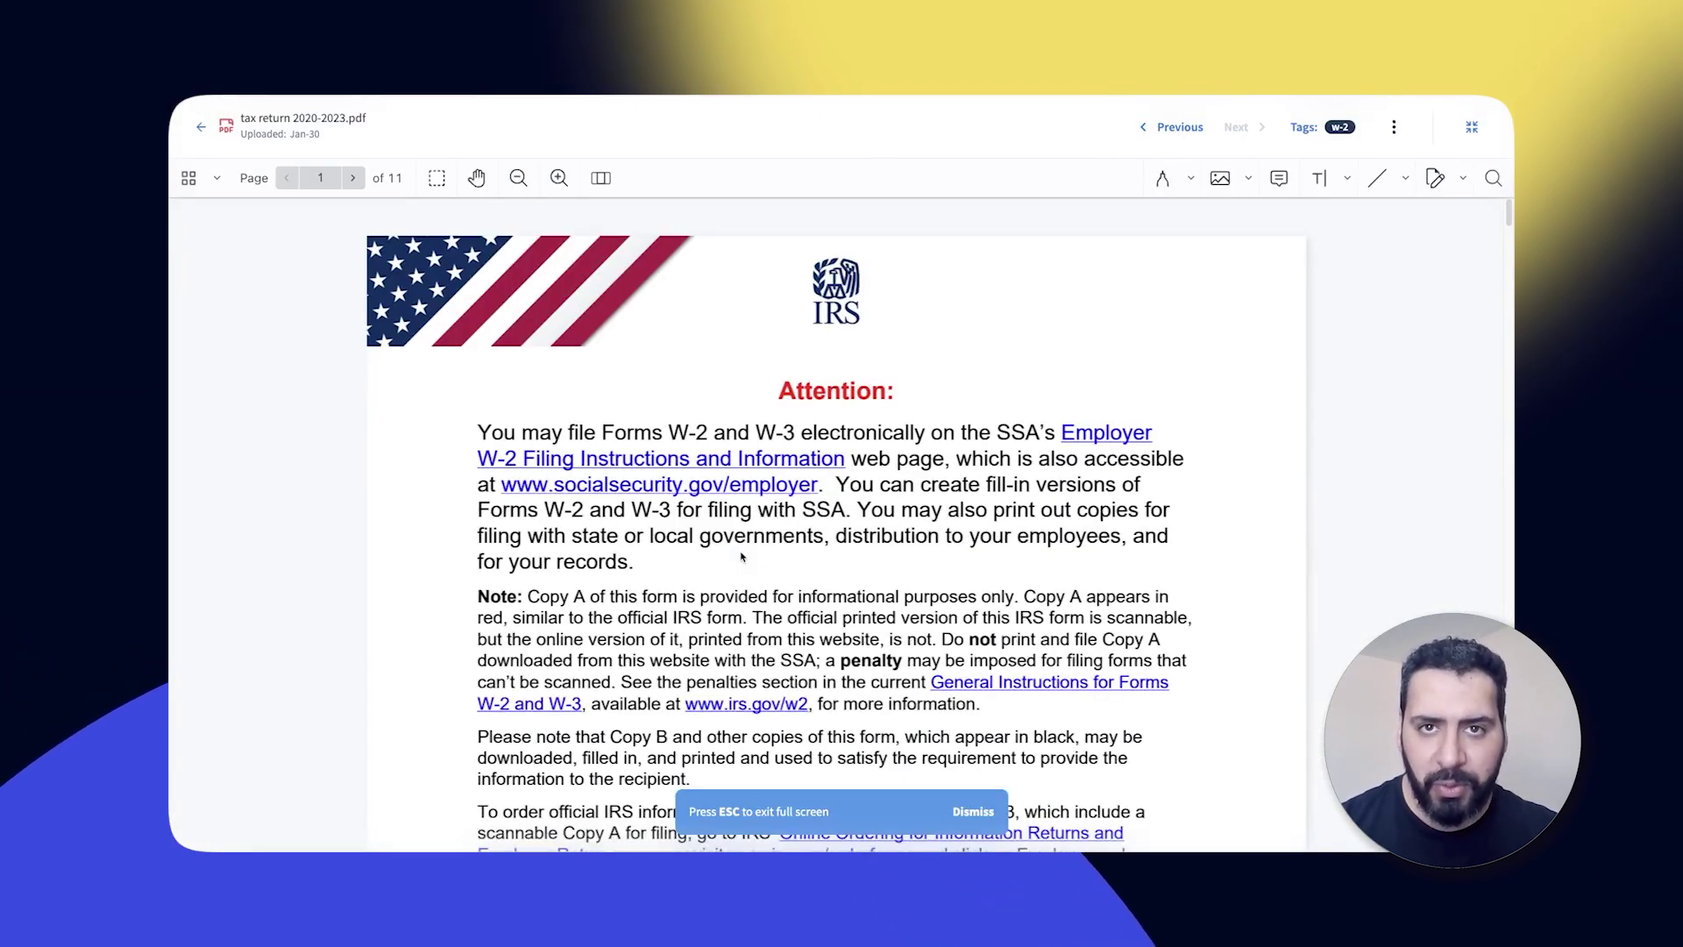
scroll(741, 557, "down", 10)
scroll(740, 558, "down", 5)
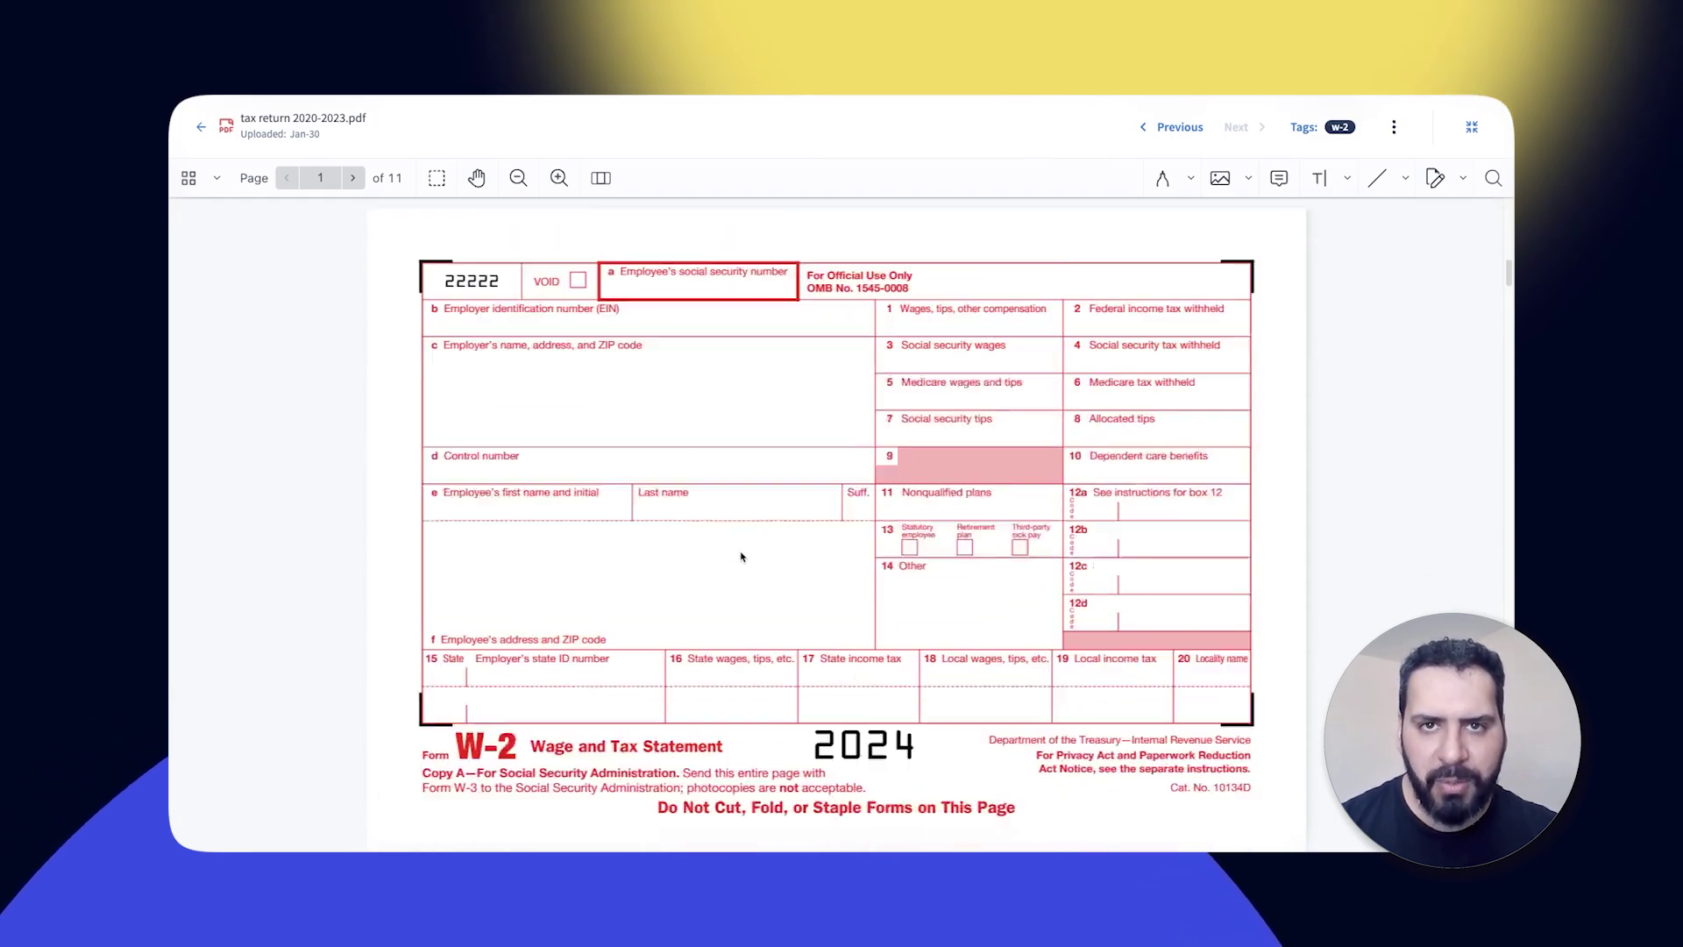
scroll(740, 558, "down", 1)
scroll(740, 558, "up", 1)
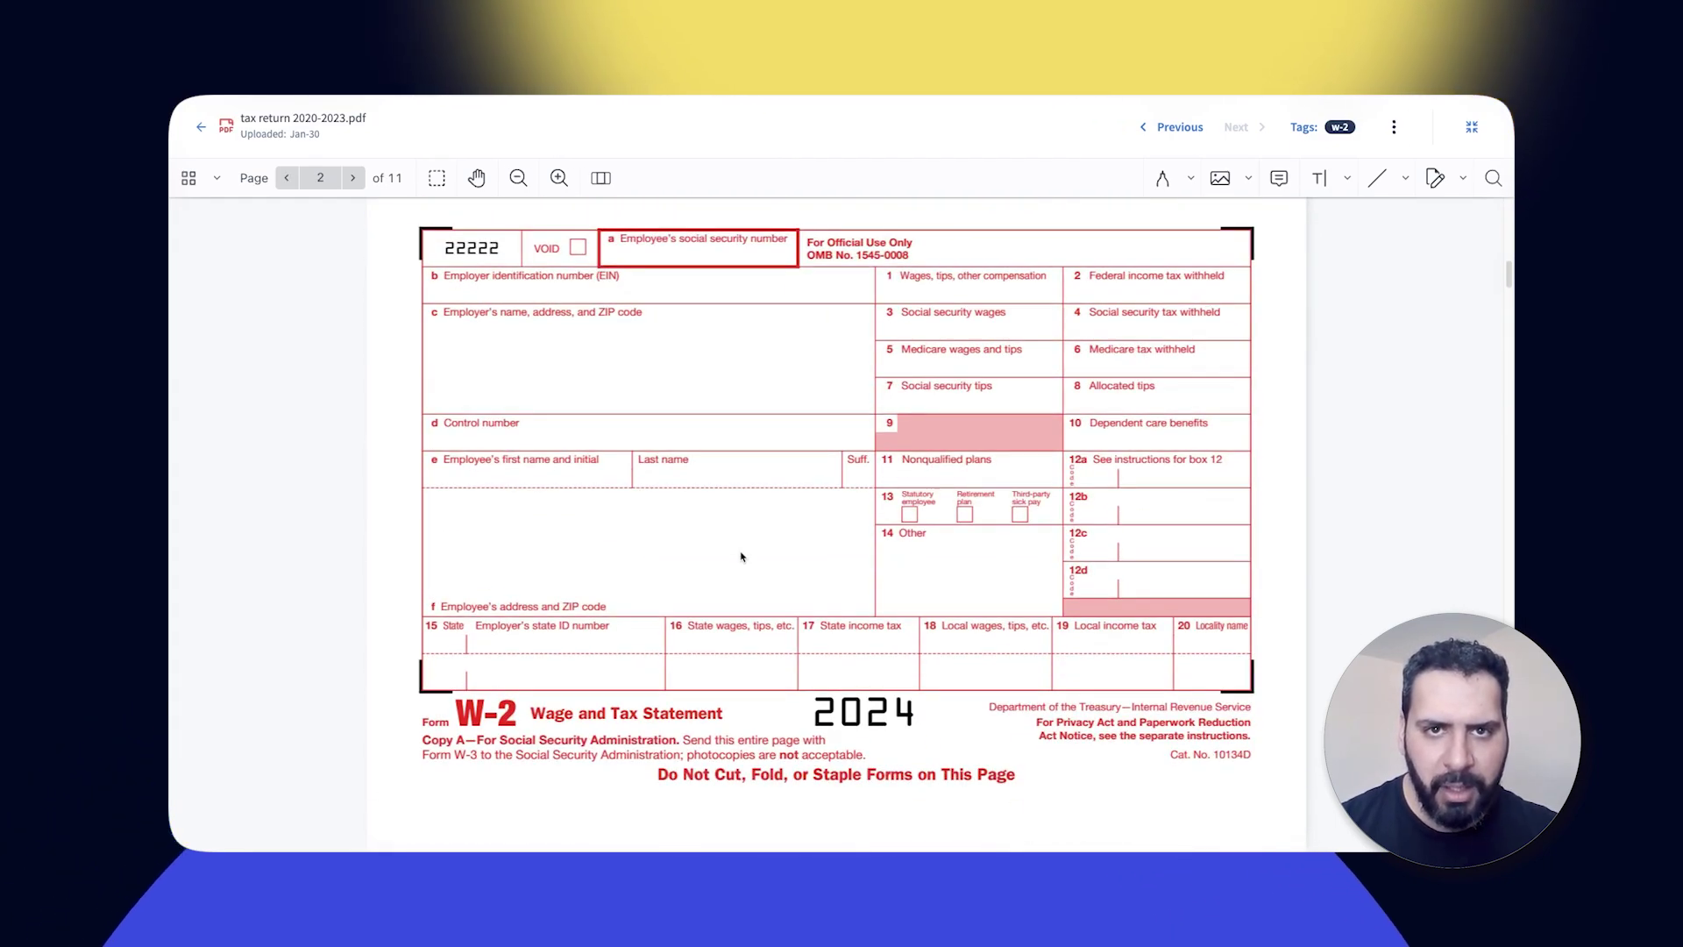
- Add f941.pdf to the selection and choose Irving Fisher as the move destination
left_click(649, 731)
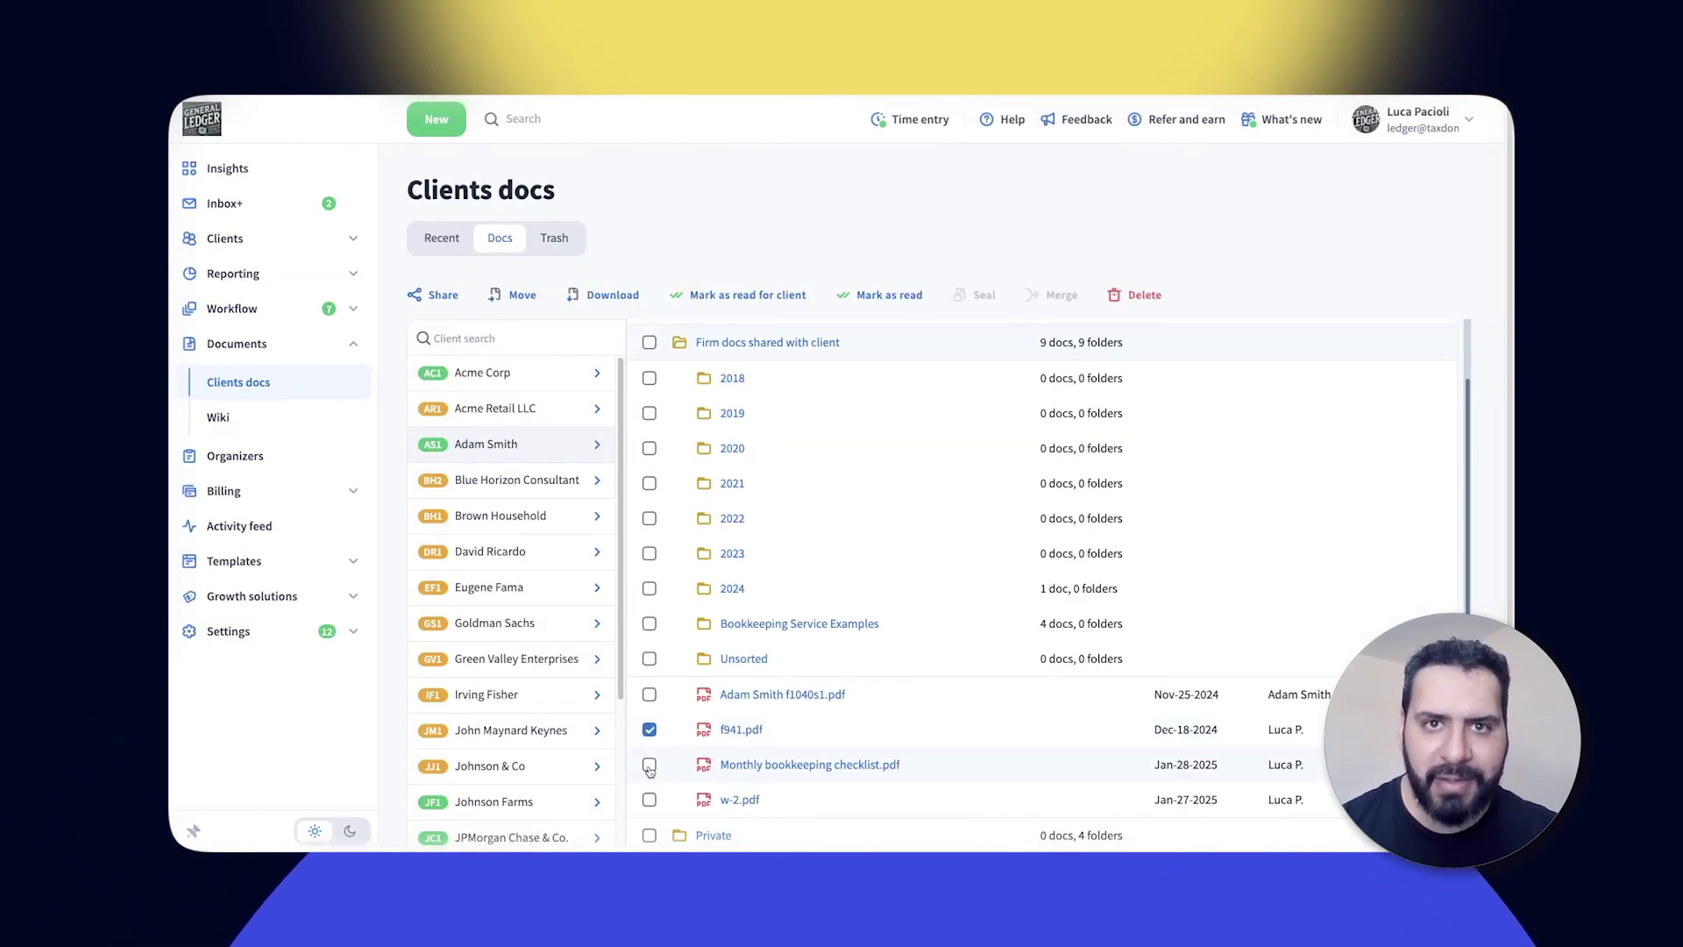
left_click(514, 295)
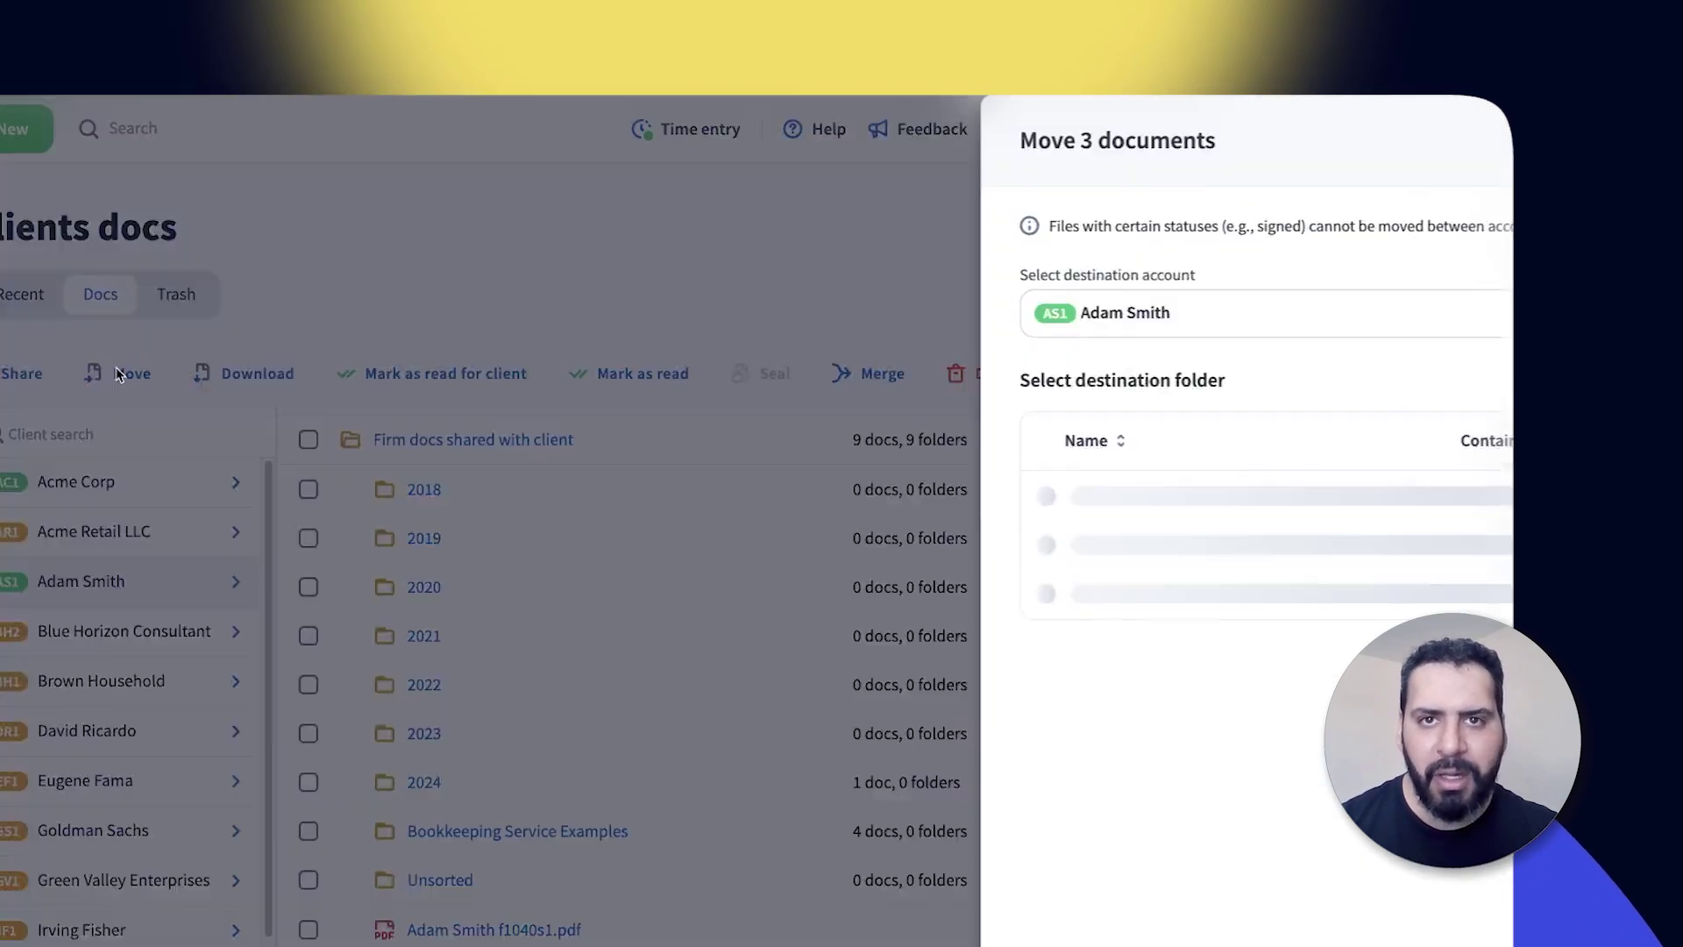
left_click(855, 329)
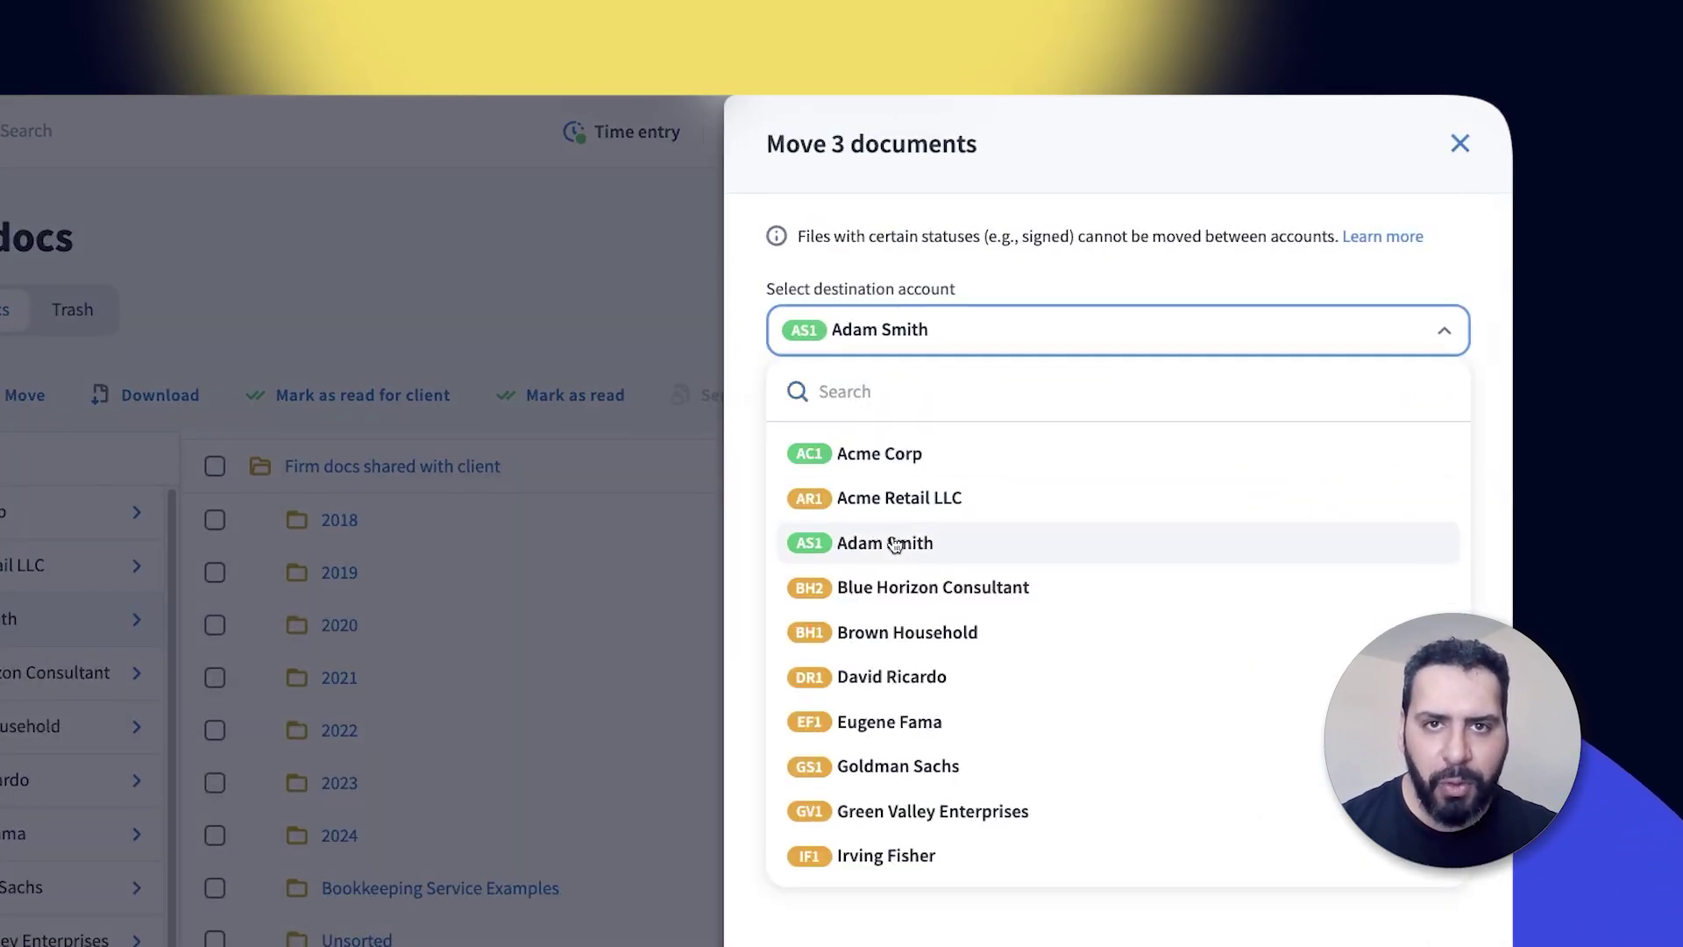
left_click(888, 855)
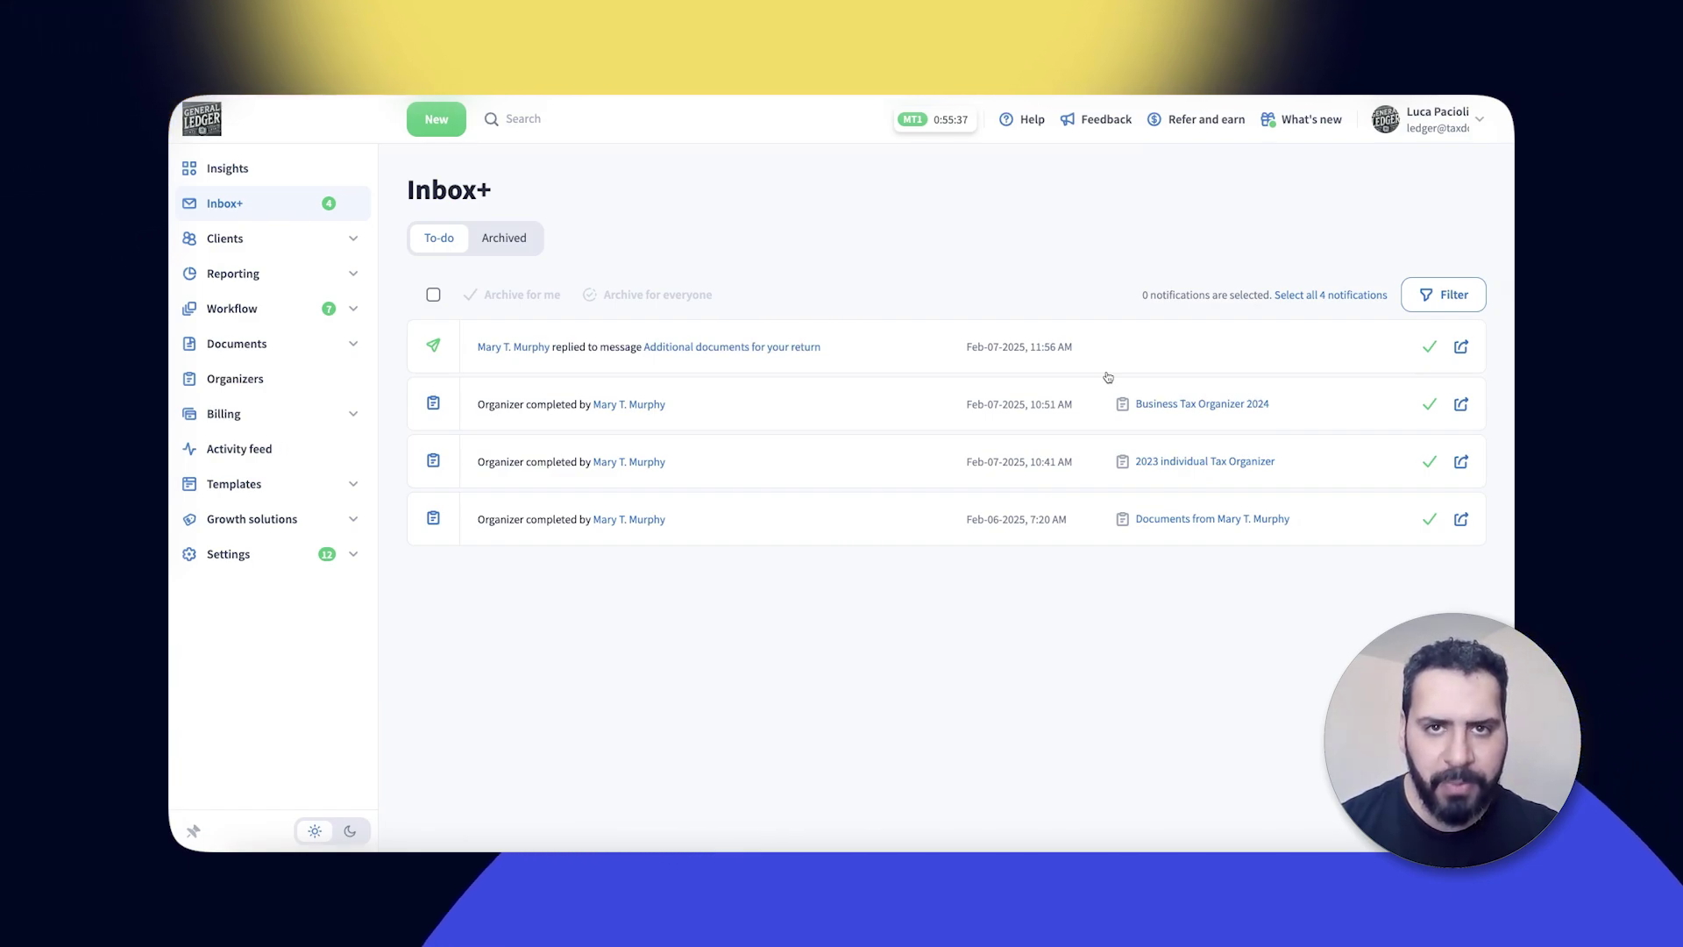
left_click(1095, 352)
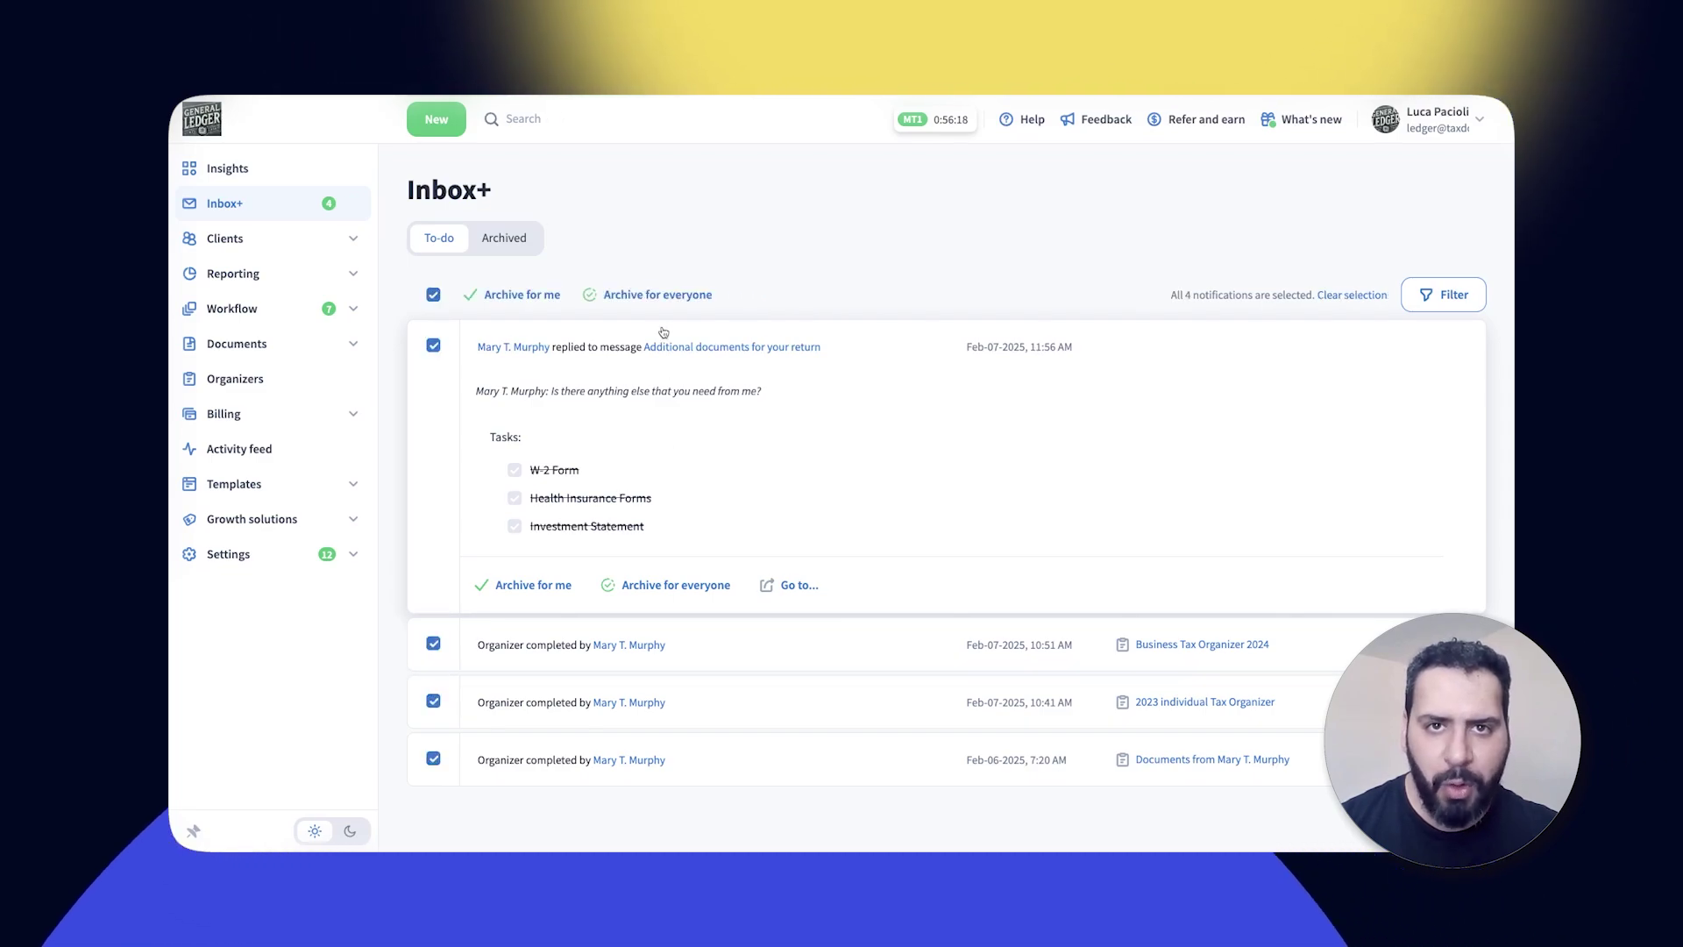
left_click(657, 297)
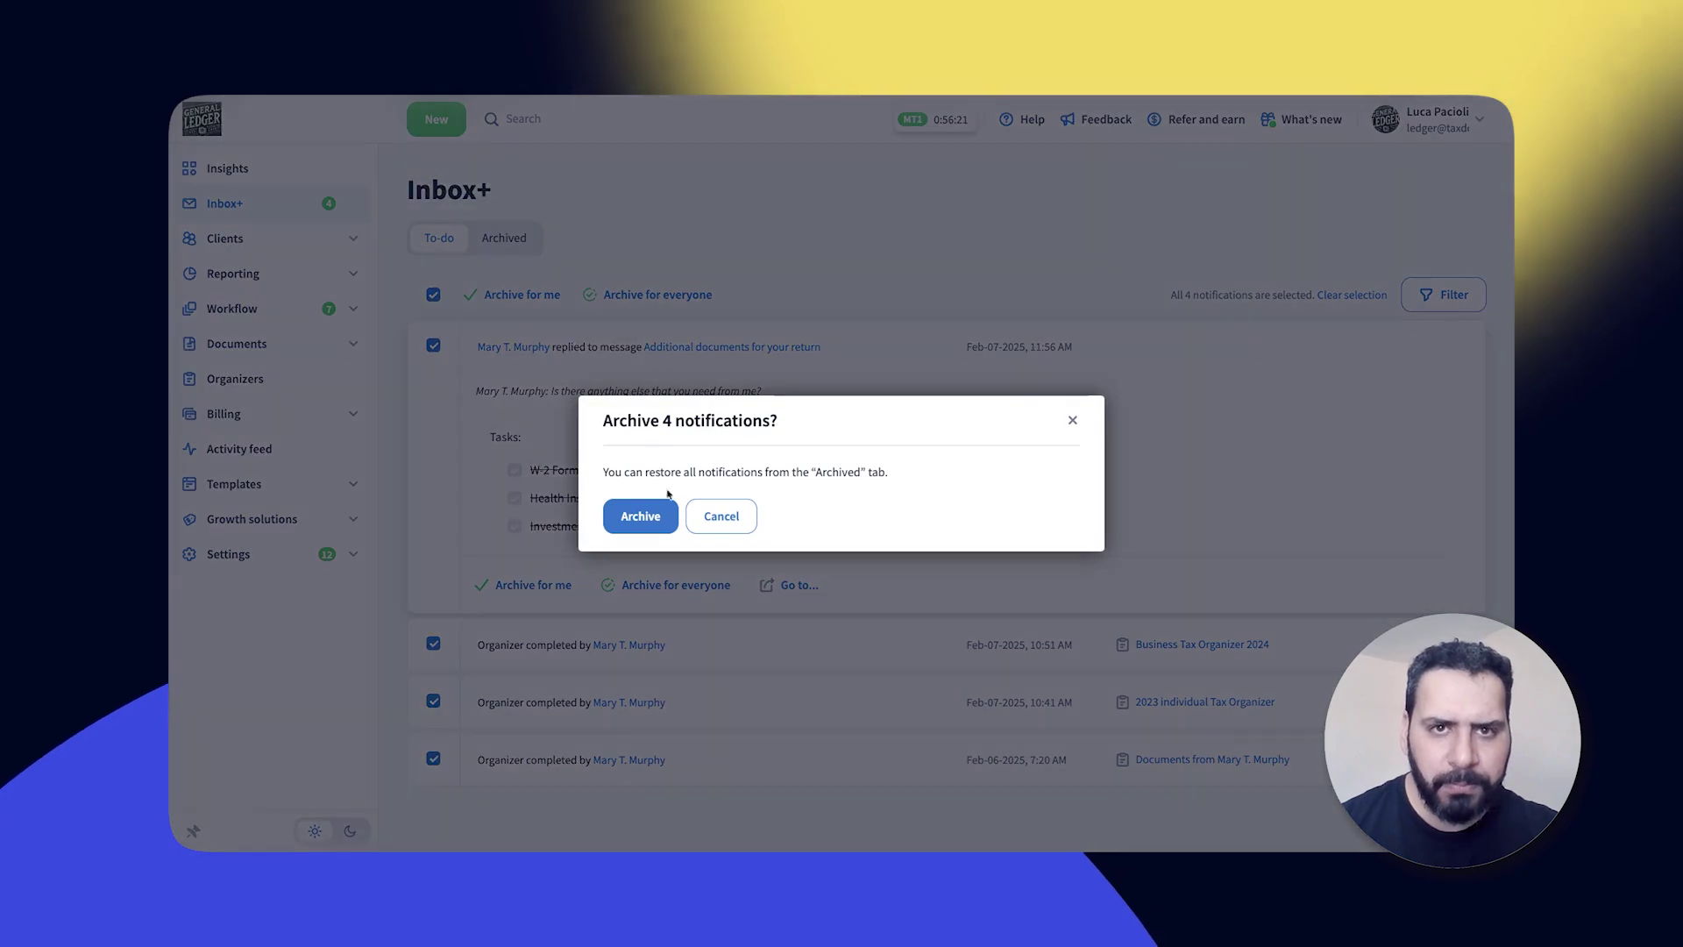
left_click(662, 518)
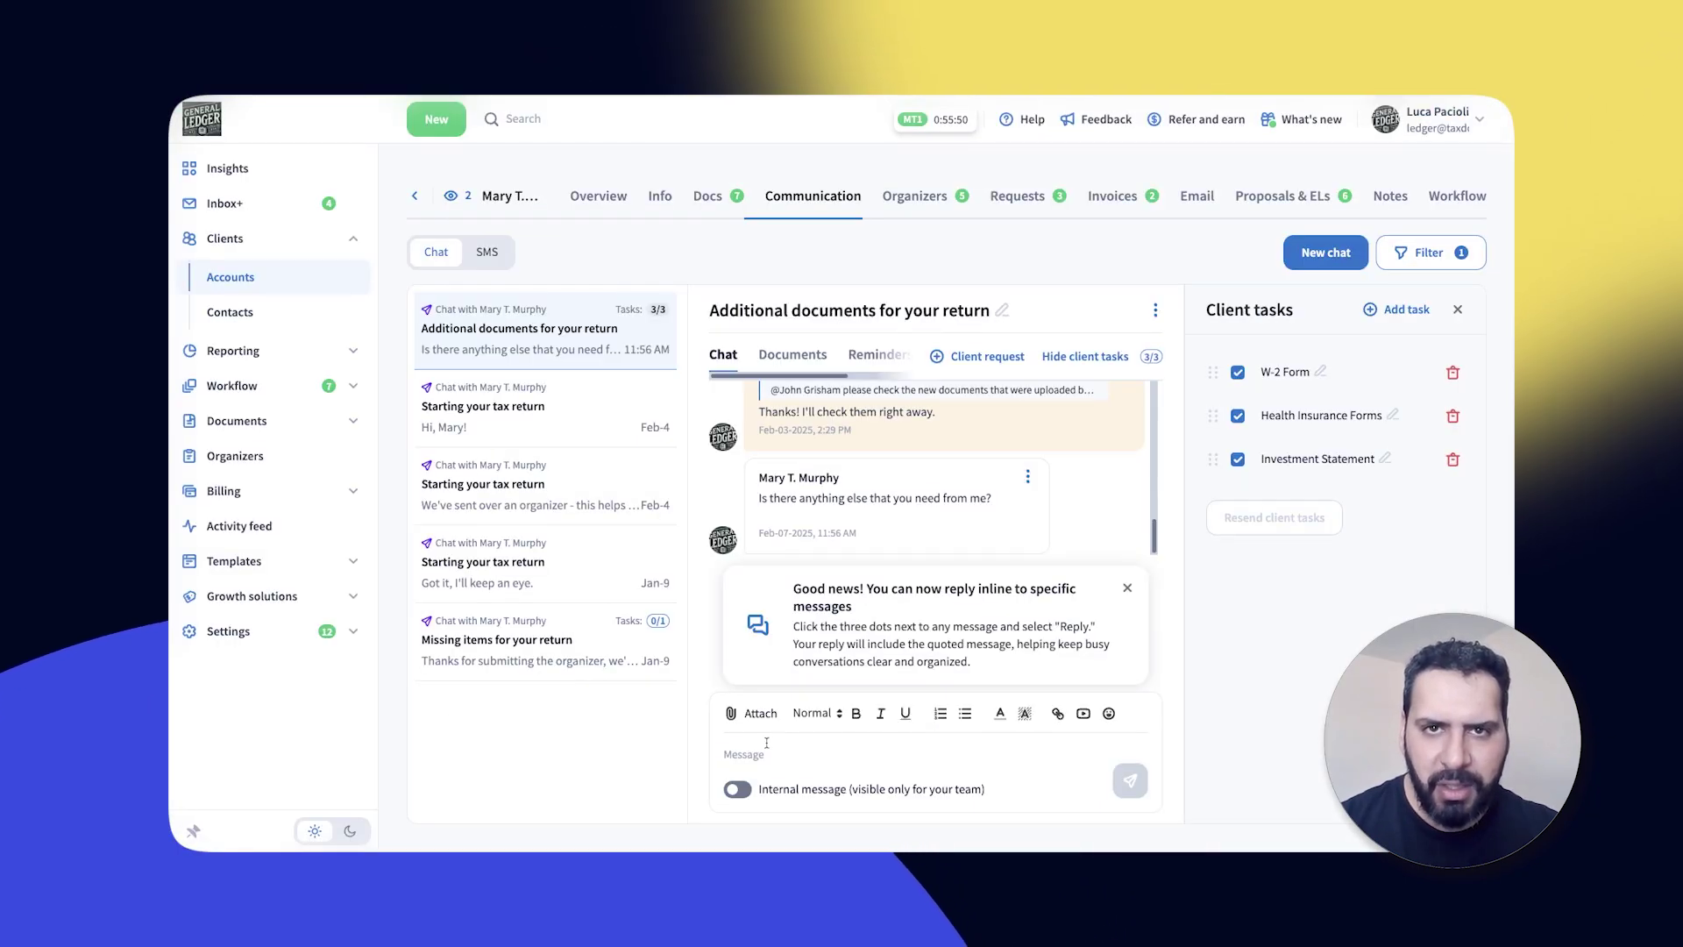
type("No")
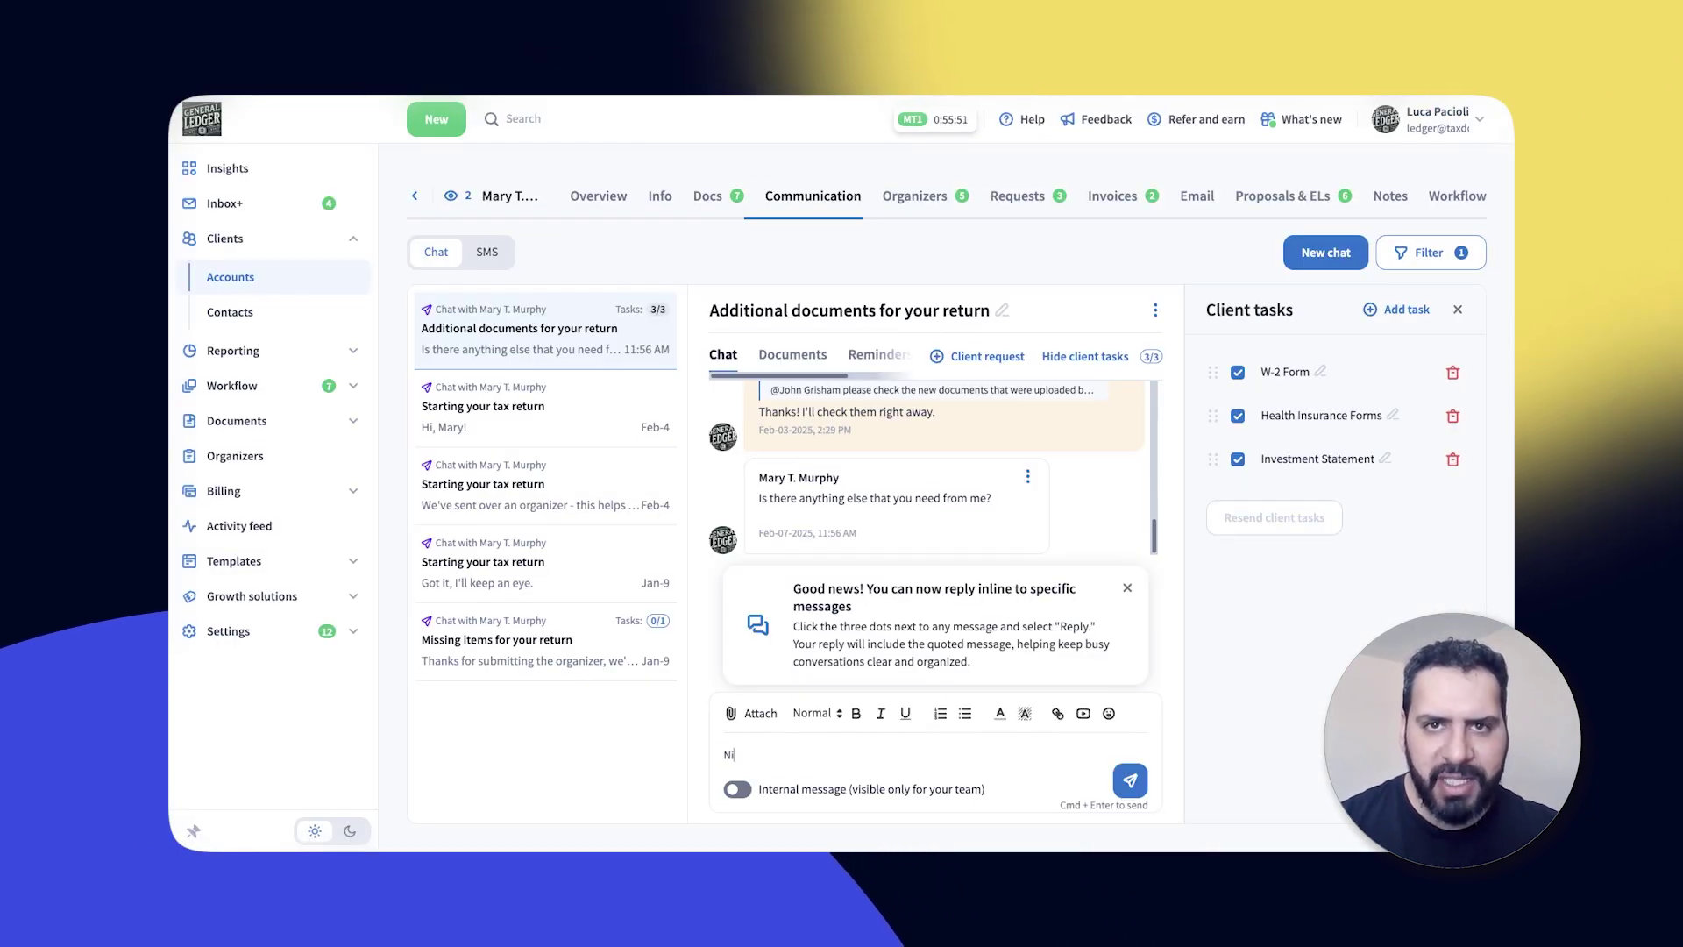
type(", that's al")
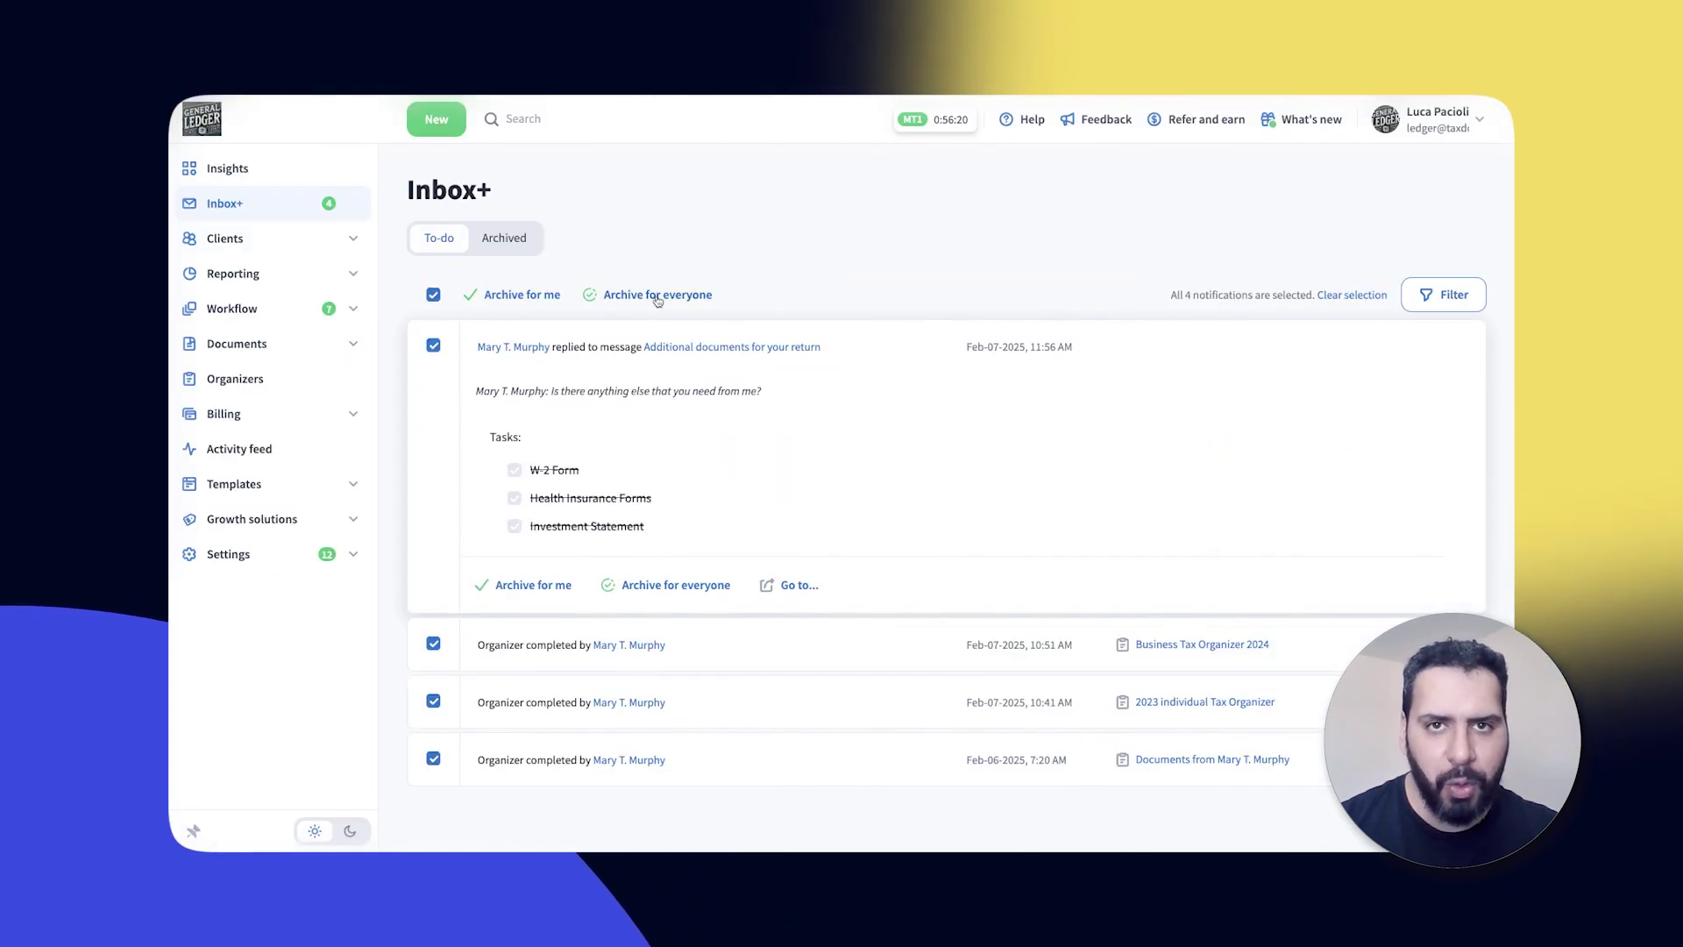
left_click(657, 297)
left_click(662, 517)
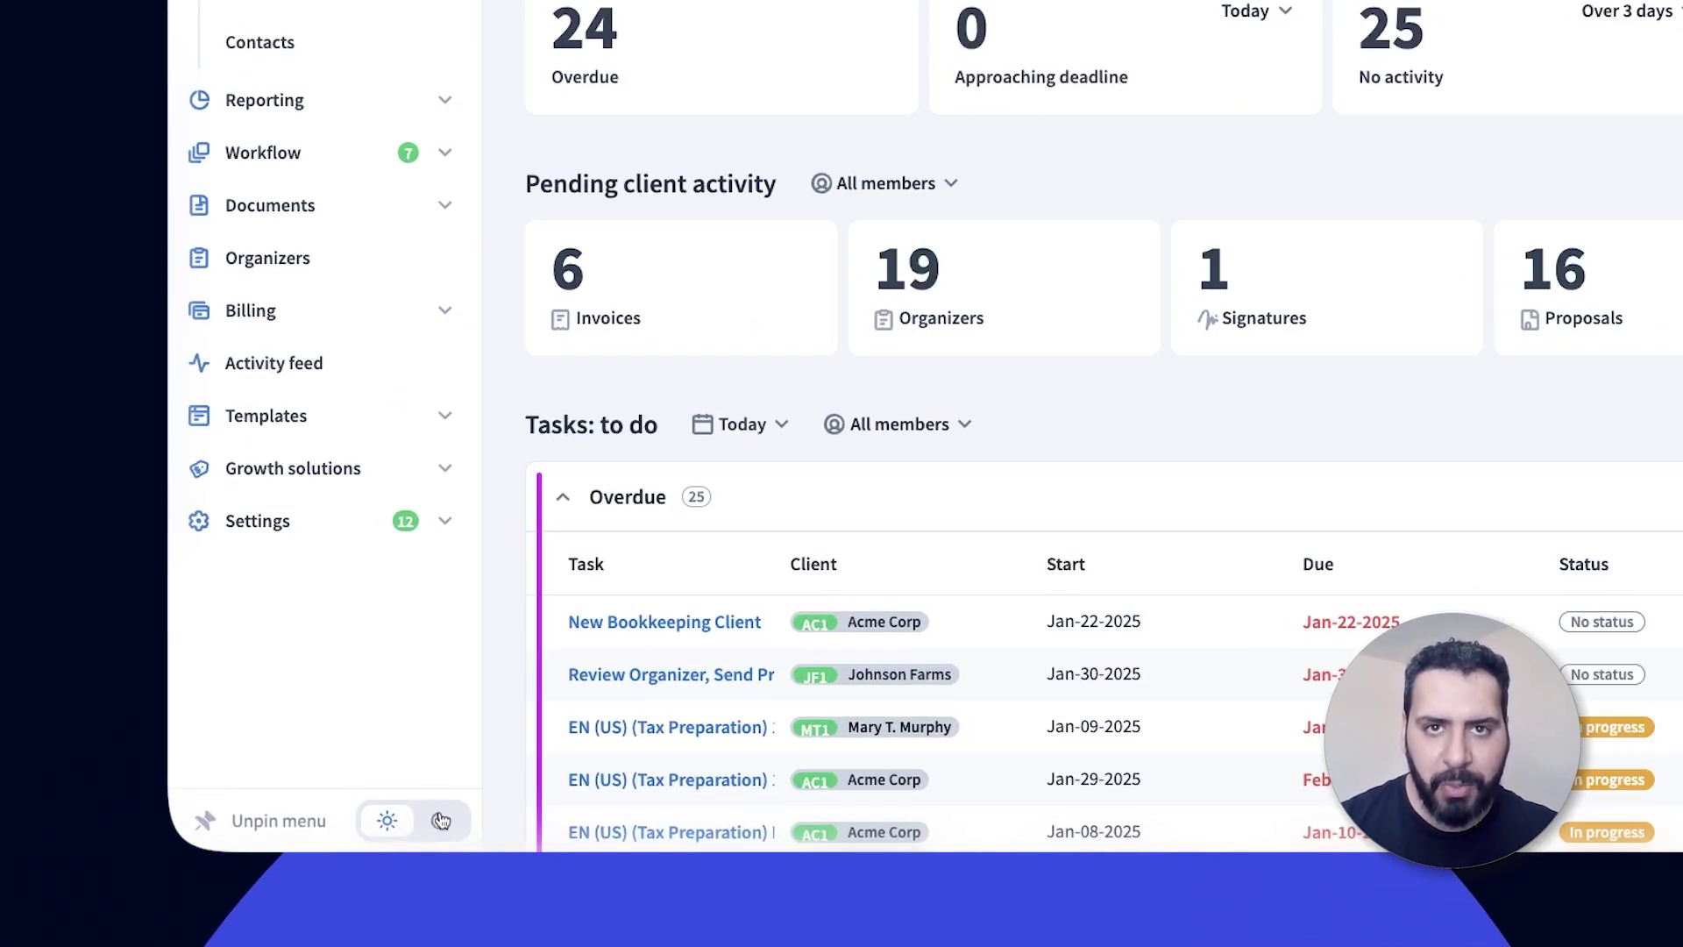
- Switch the sidebar to dark mode with the moon toggle
left_click(442, 822)
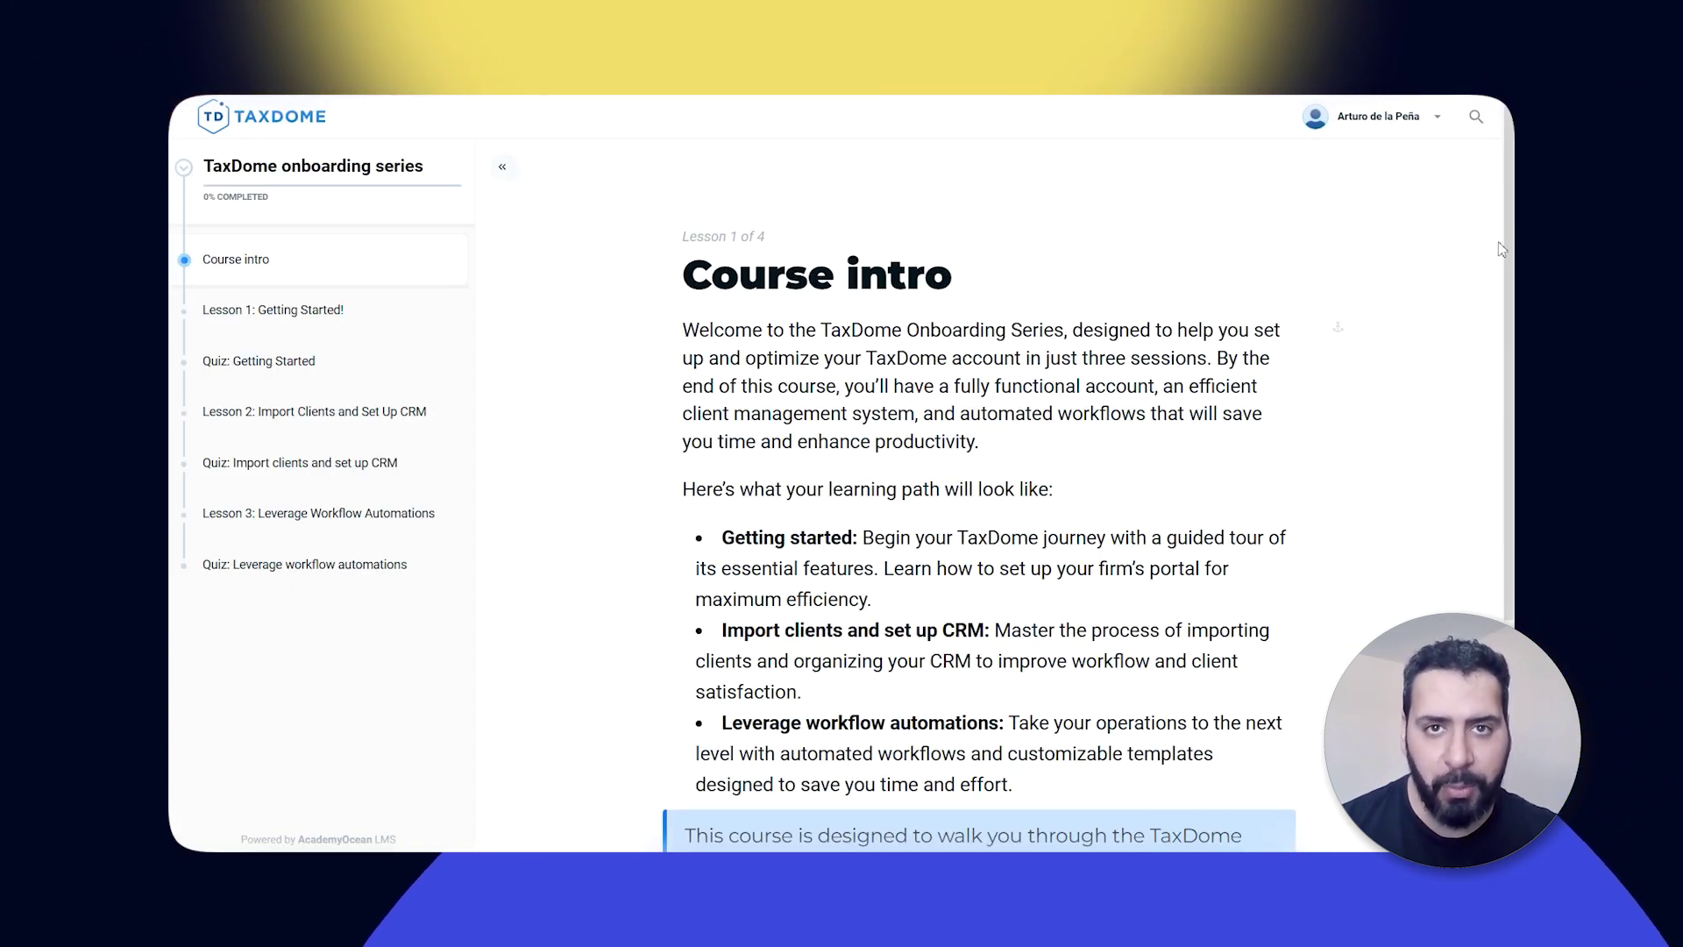
scroll(1337, 260, "down", 1)
scroll(979, 527, "down", 2)
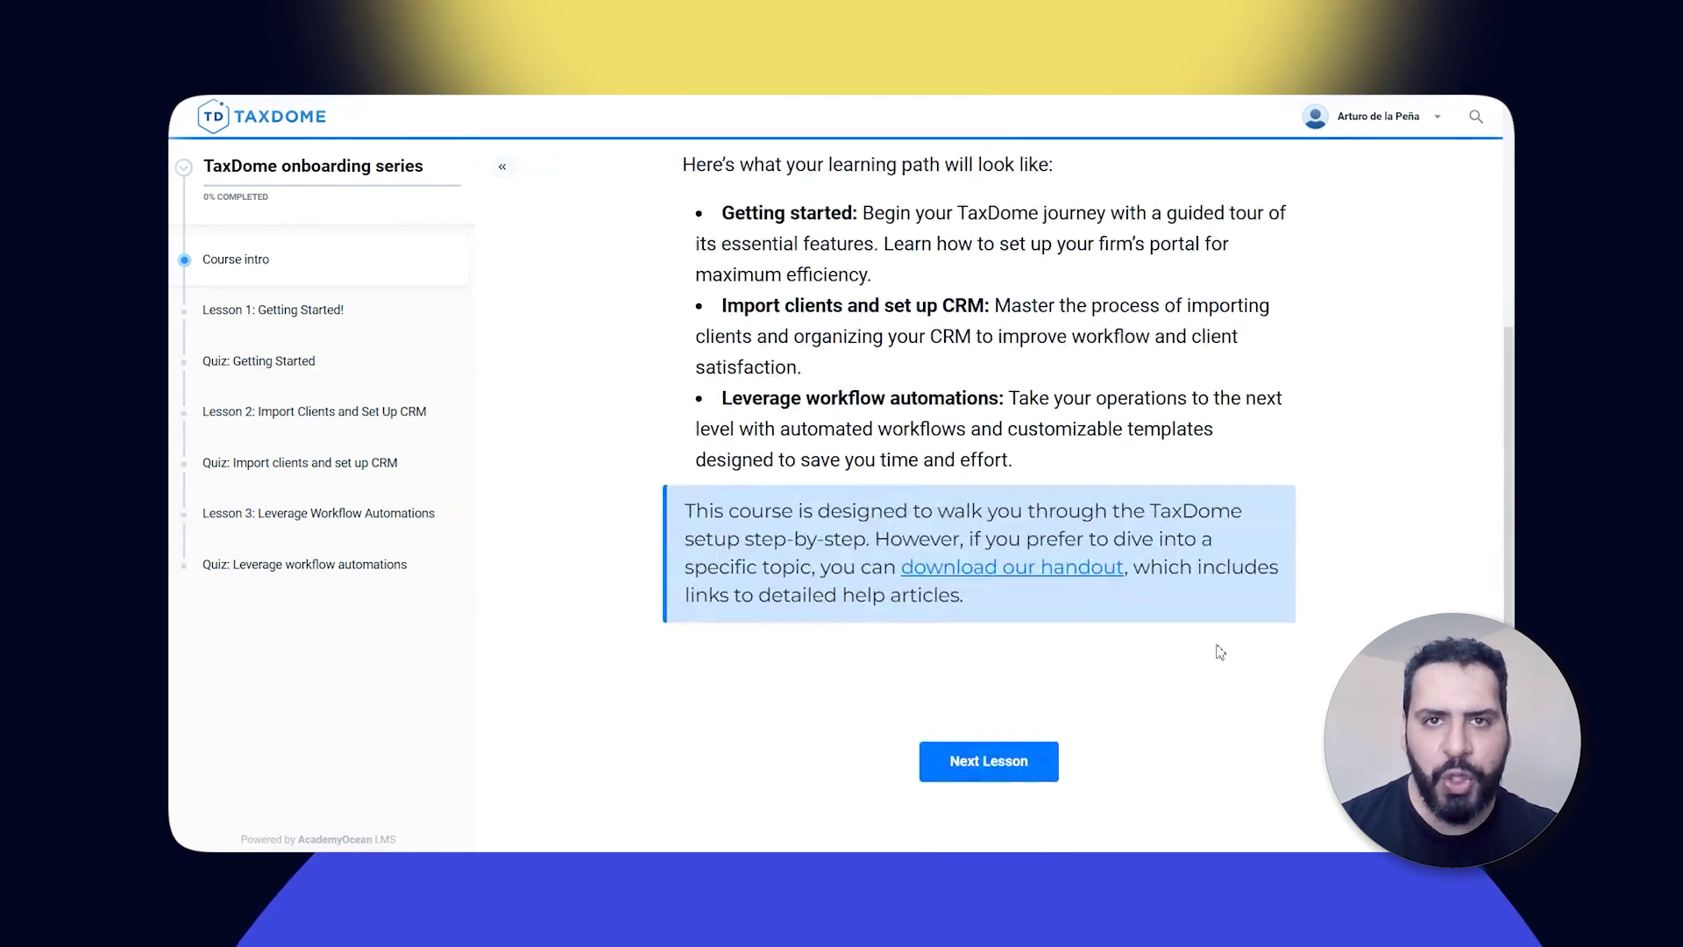
- Advance from the Course intro to Lesson 1: Getting Started!
left_click(989, 770)
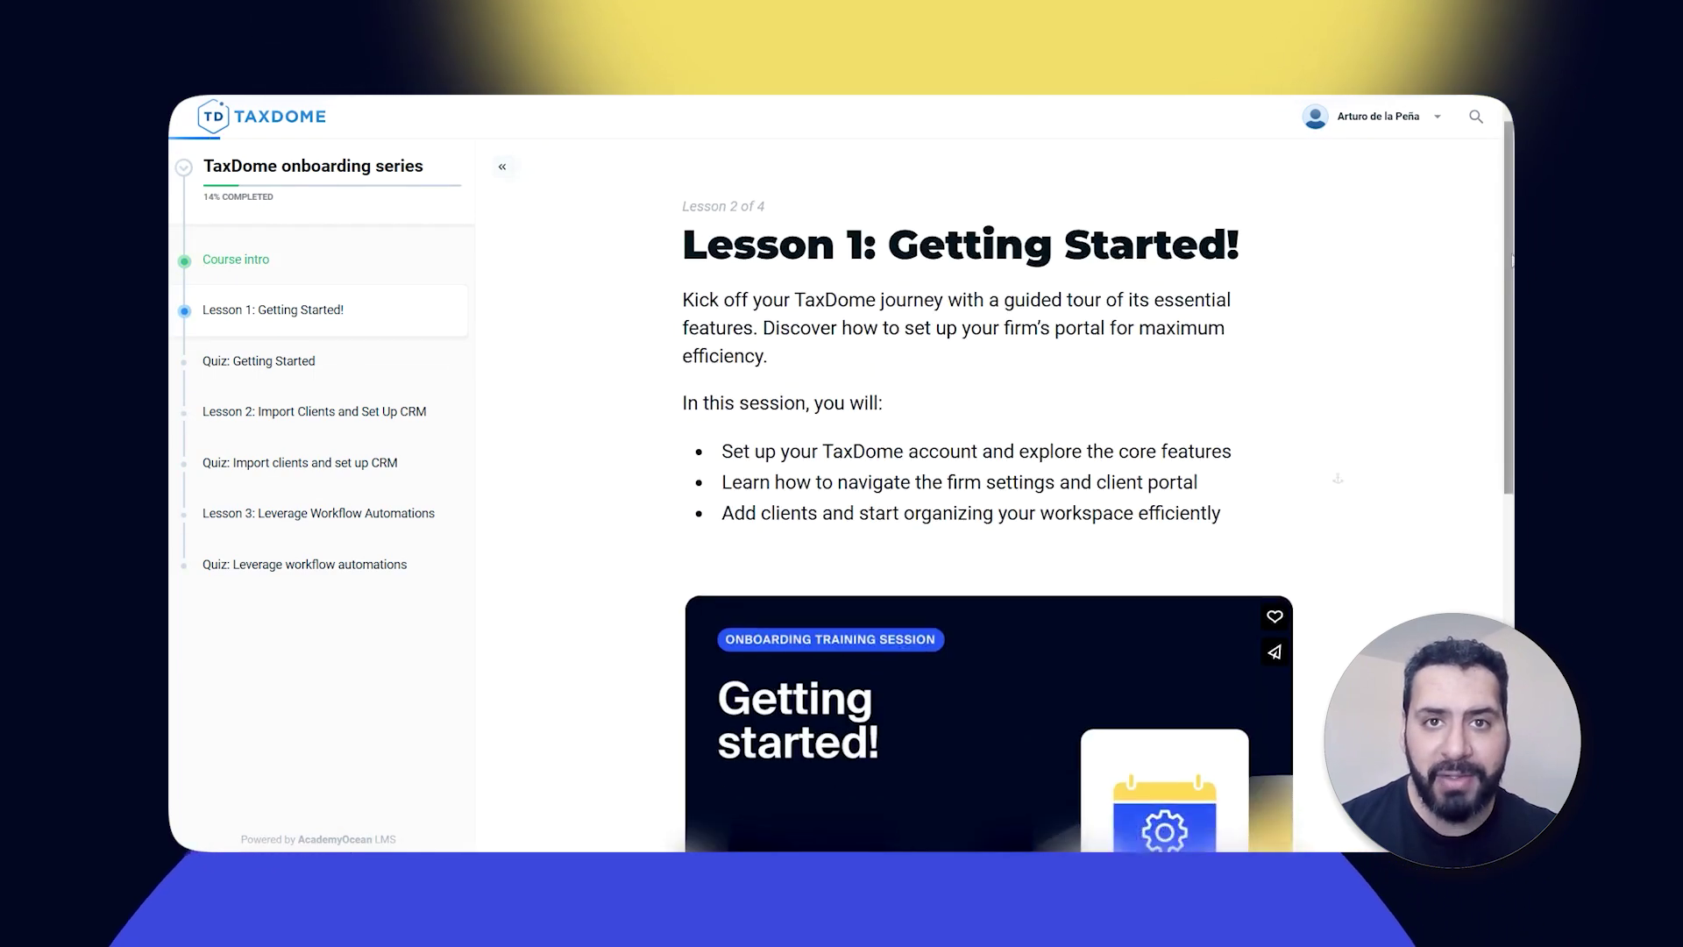
scroll(1191, 652, "down", 3)
scroll(1337, 268, "down", 3)
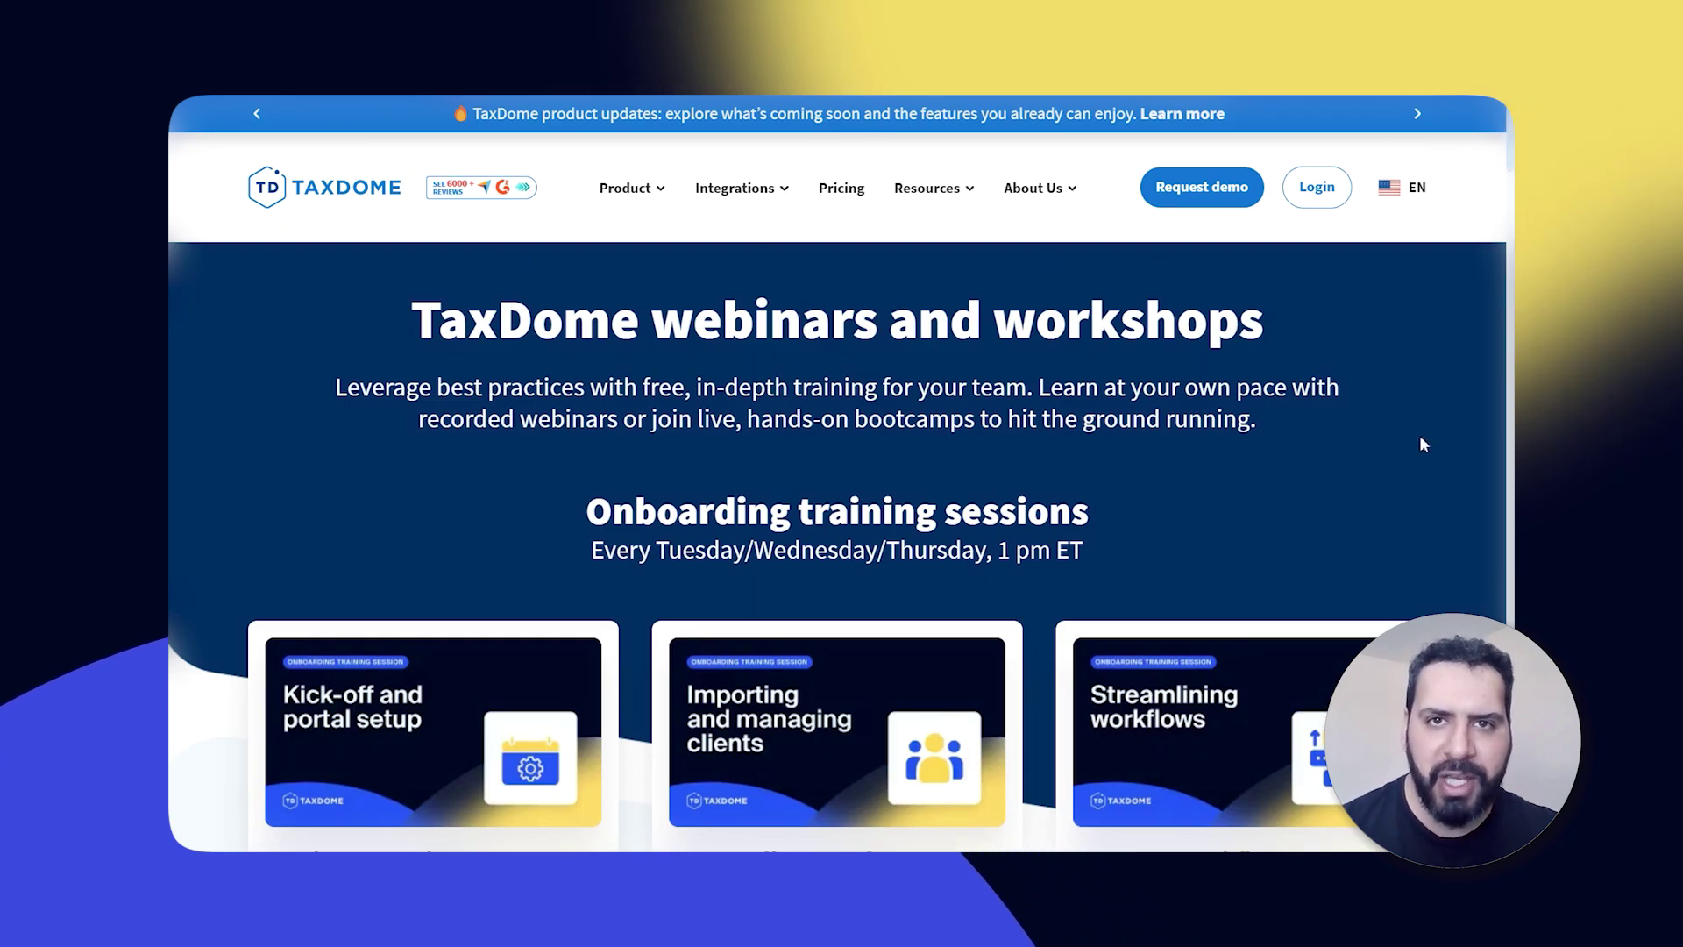
scroll(1420, 445, "down", 2)
scroll(1418, 446, "down", 2)
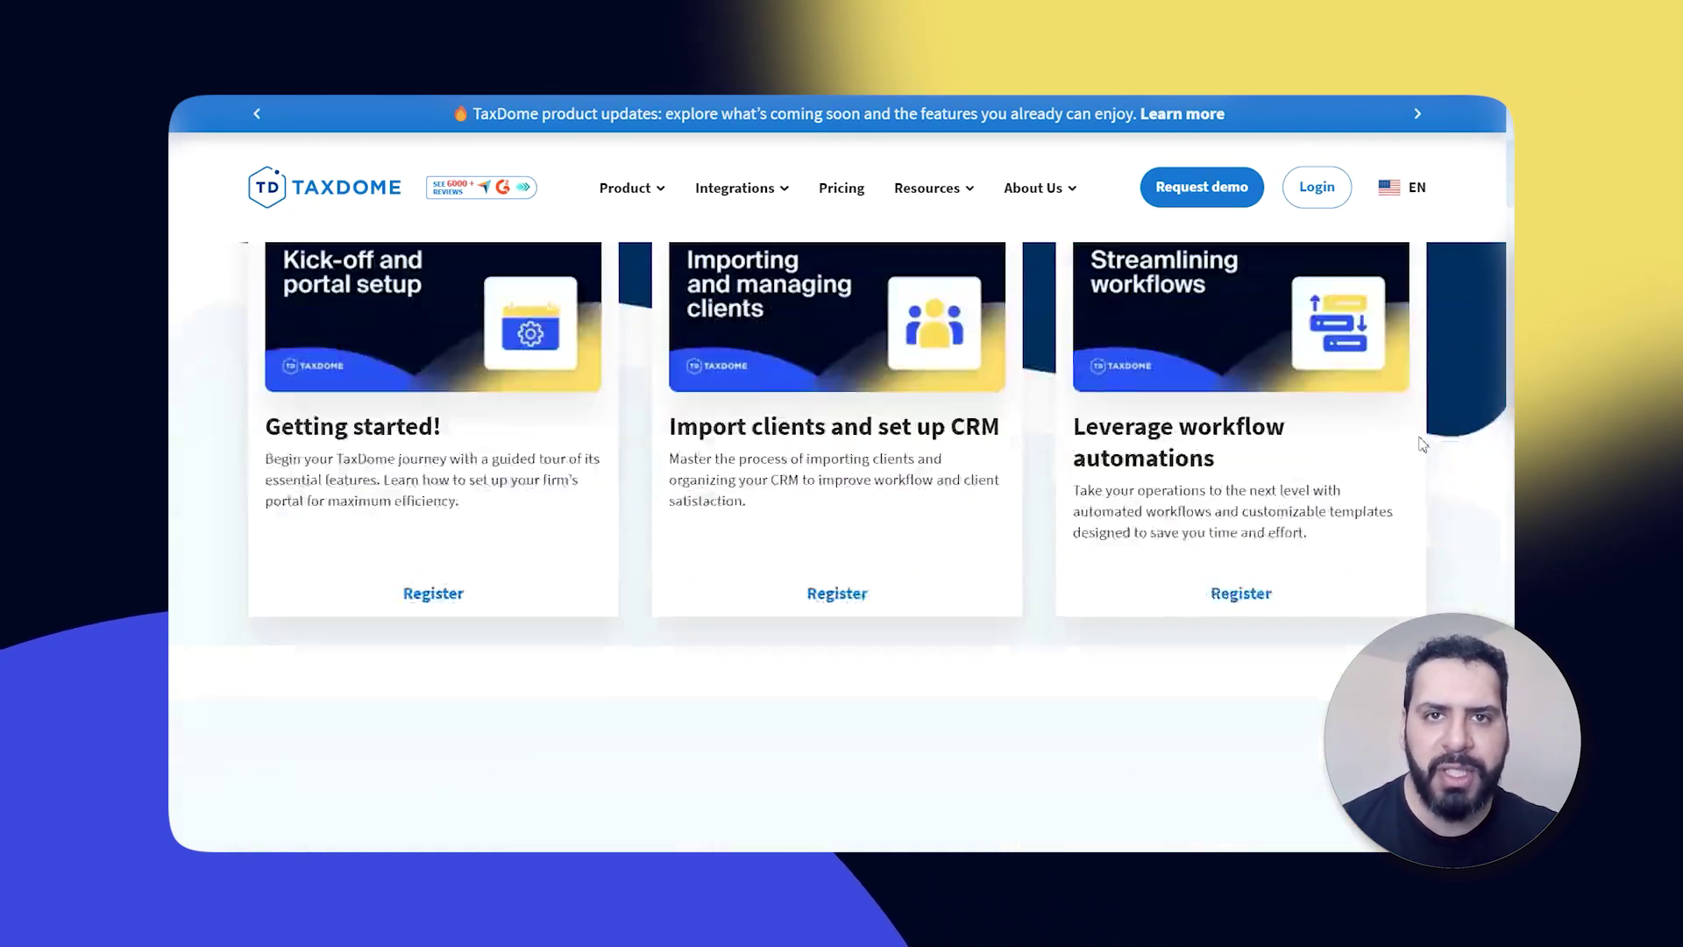
scroll(1420, 444, "down", 2)
scroll(1419, 444, "down", 2)
scroll(1421, 445, "down", 4)
scroll(1421, 445, "down", 2)
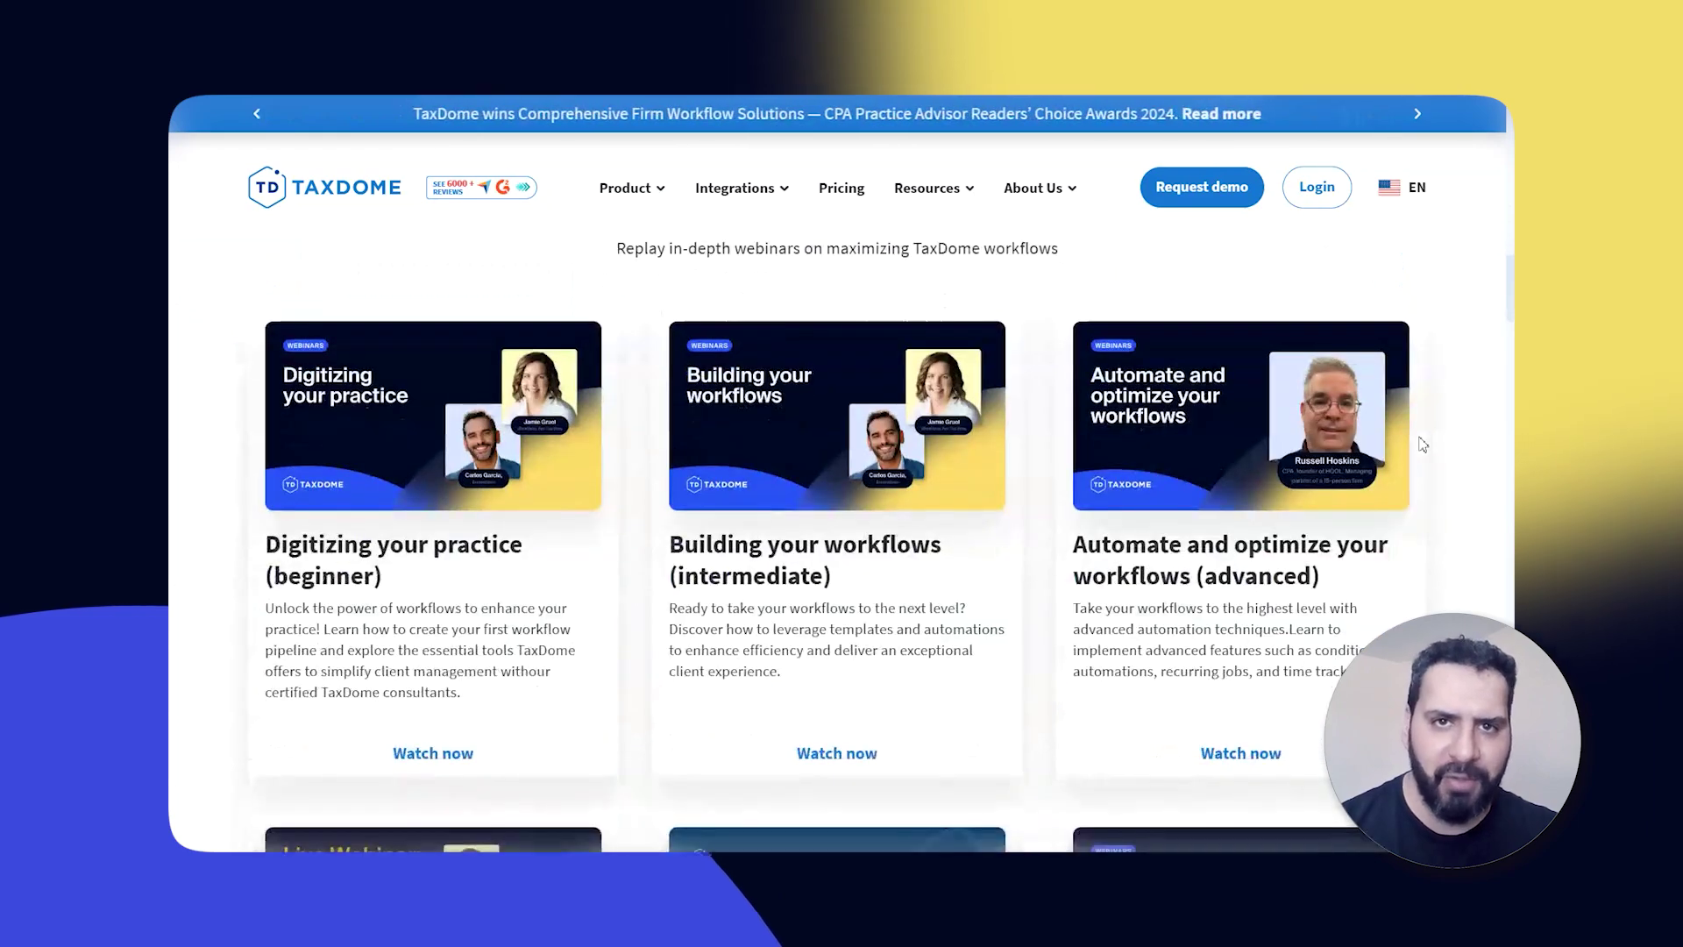
- Play the replay of the on-demand Building your workflows webinar
left_click(837, 752)
scroll(844, 745, "down", 1)
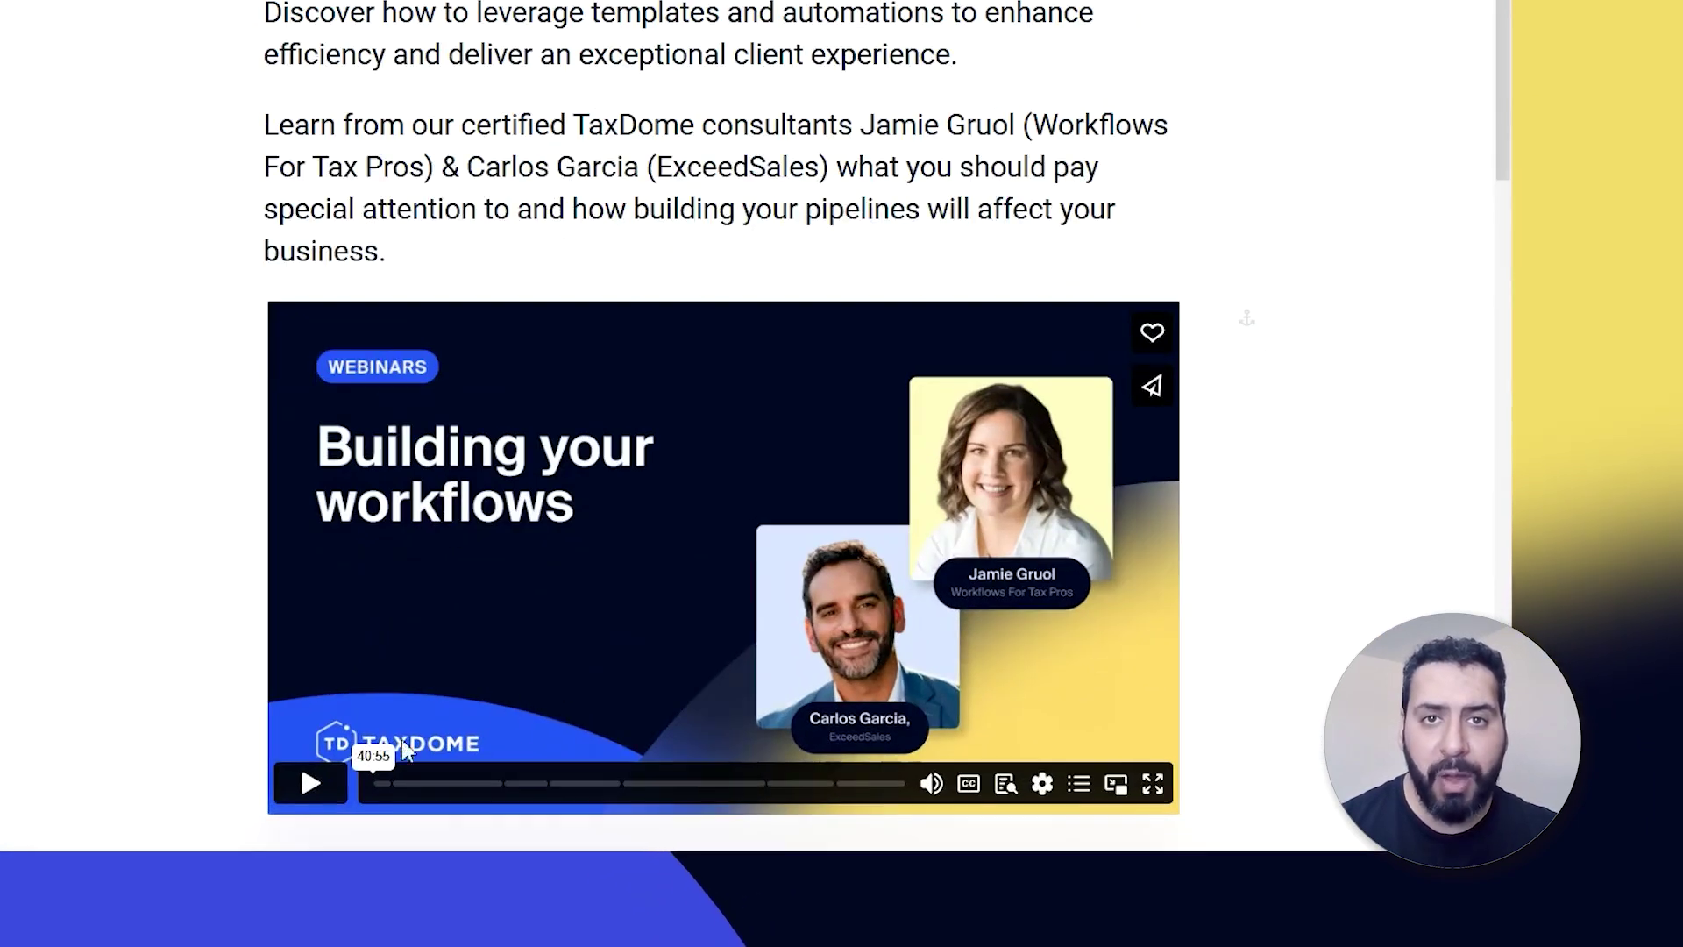
left_click(306, 785)
scroll(307, 786, "down", 1)
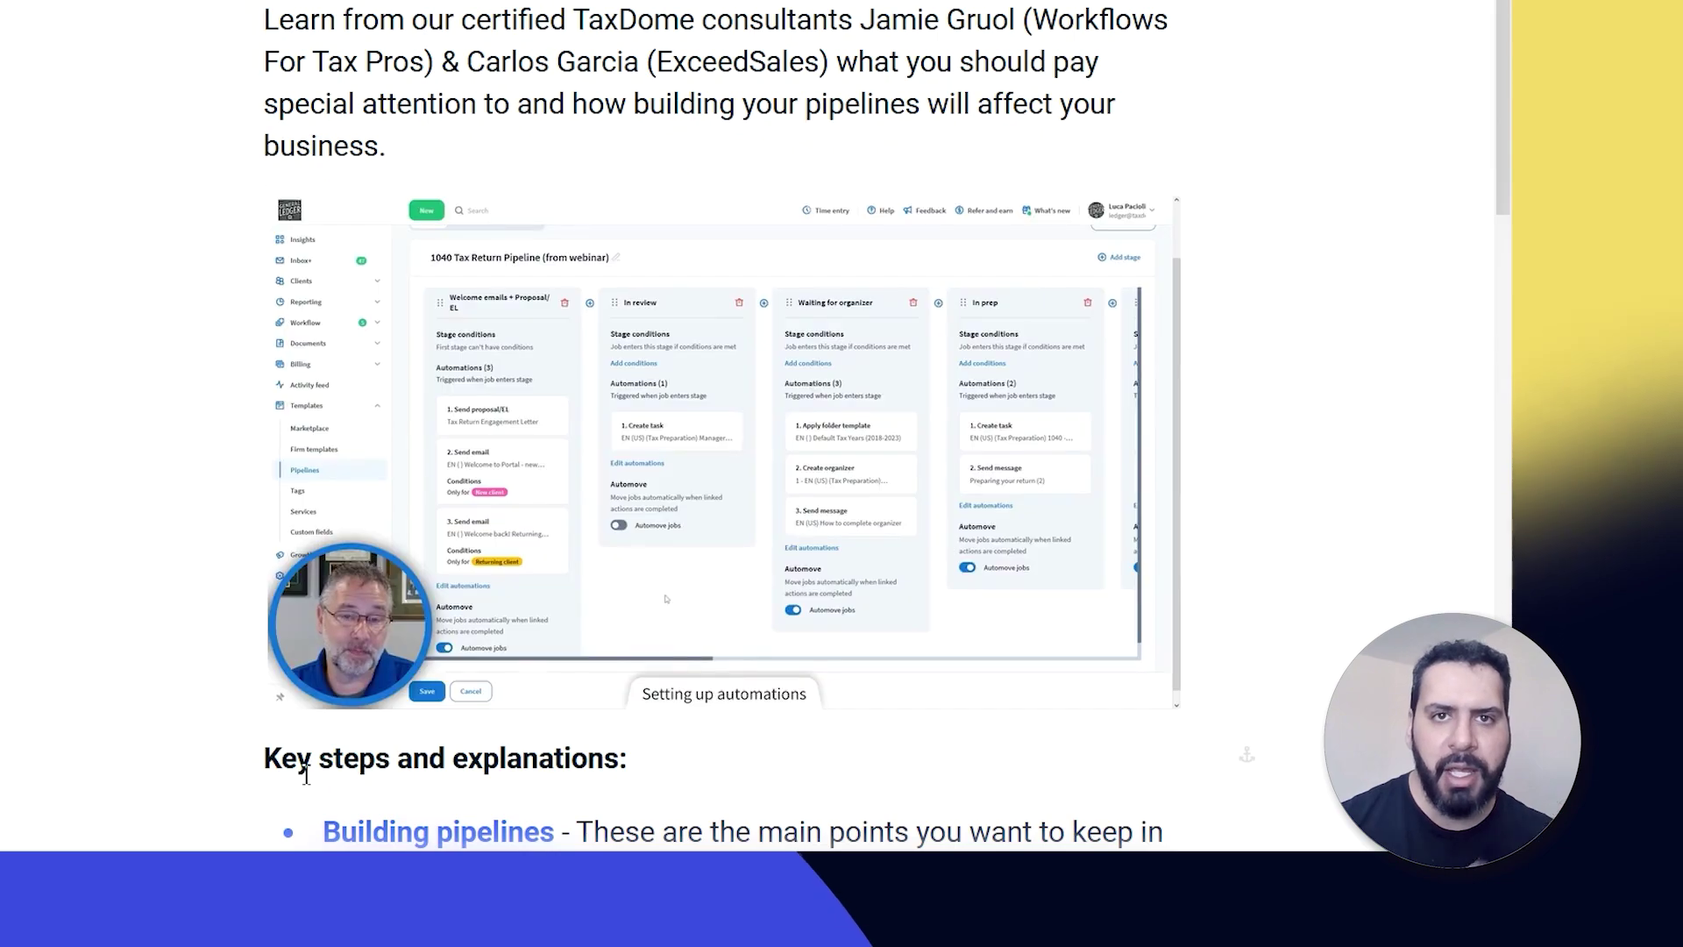